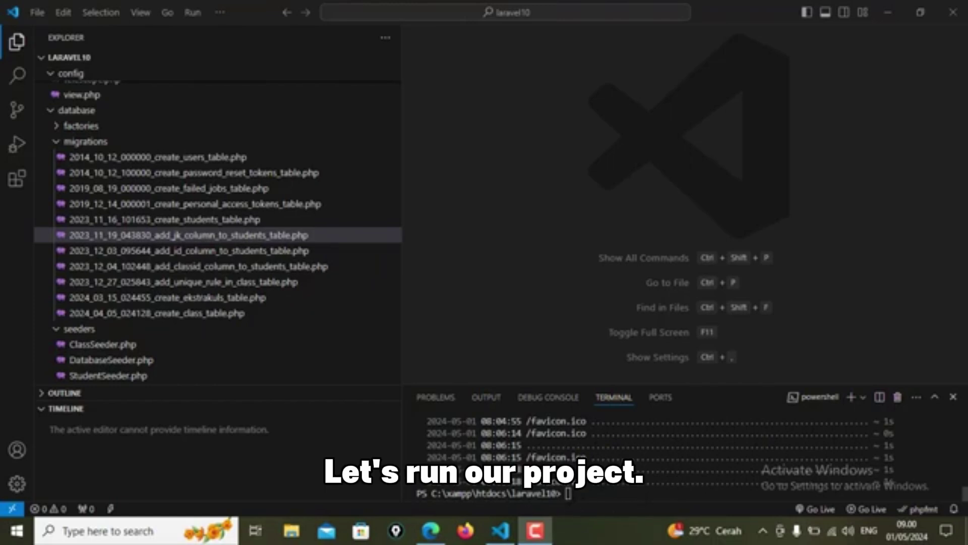
# Launch Laragon from the desktop, Start All services, then close its window.
pyautogui.click(551, 460)
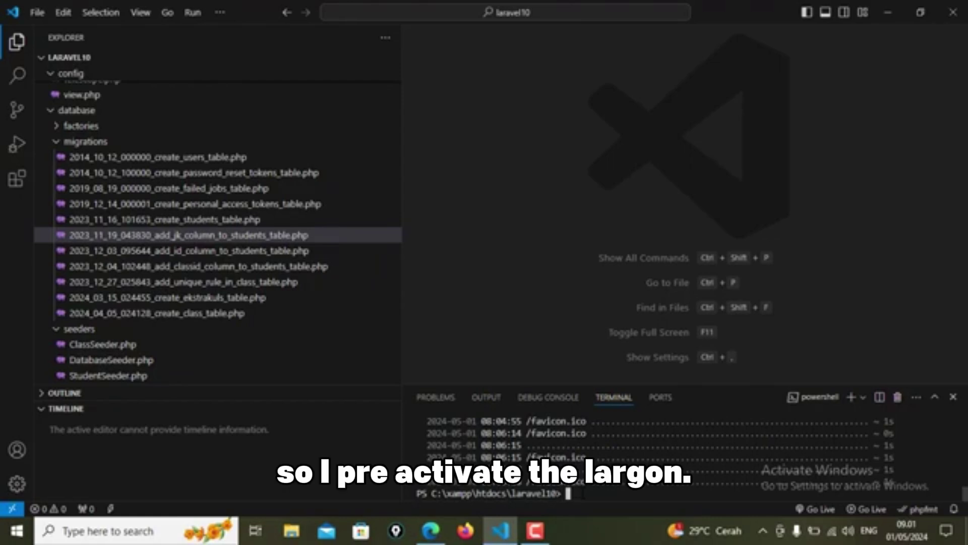
pyautogui.press('super+d')
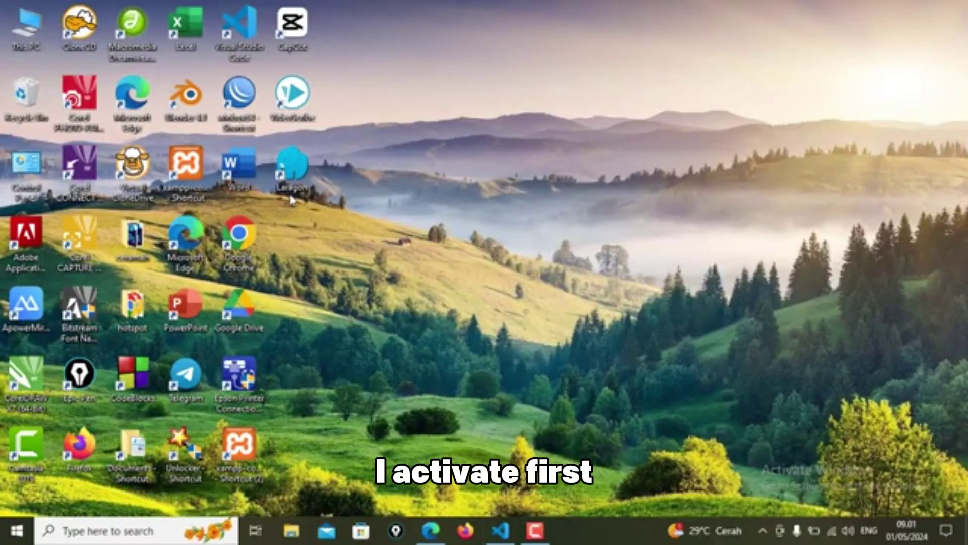
pyautogui.doubleClick(291, 178)
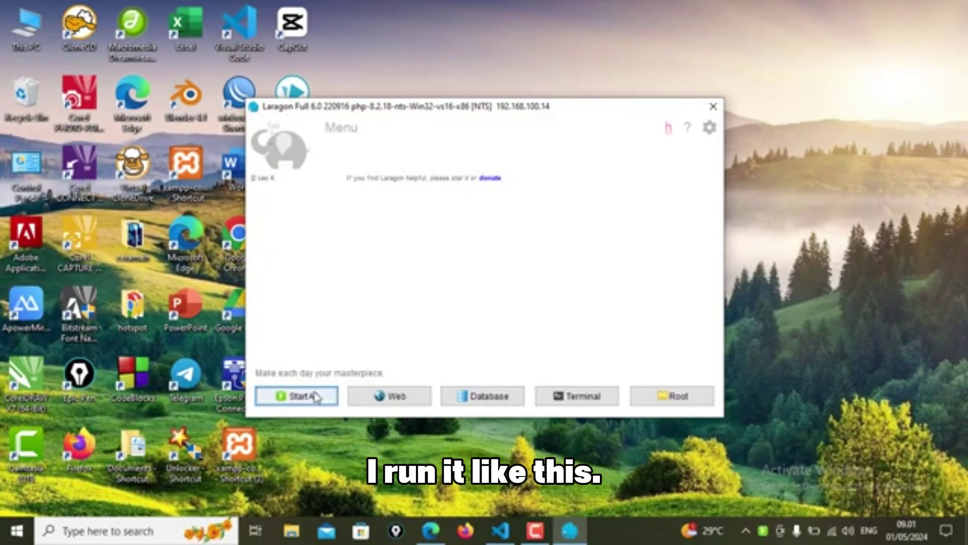
pyautogui.click(299, 396)
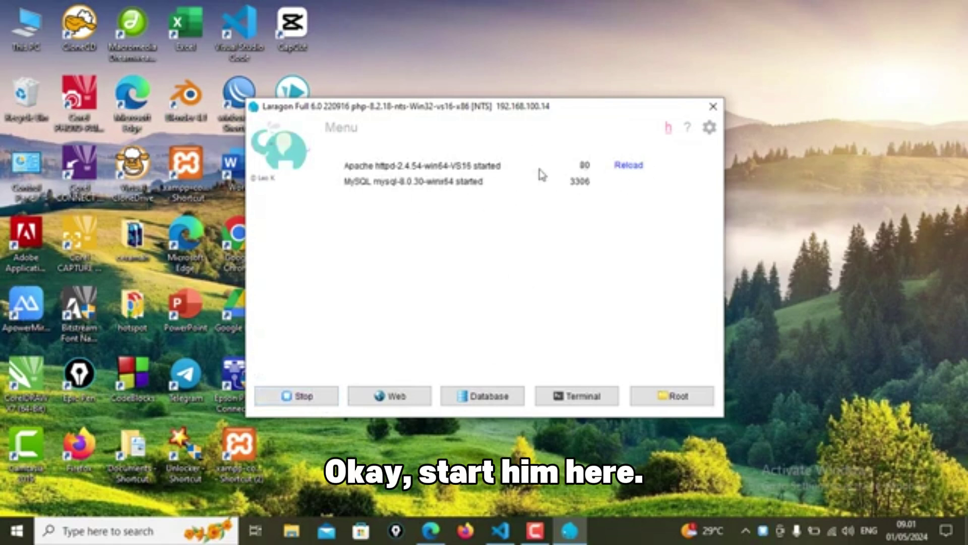
pyautogui.click(712, 106)
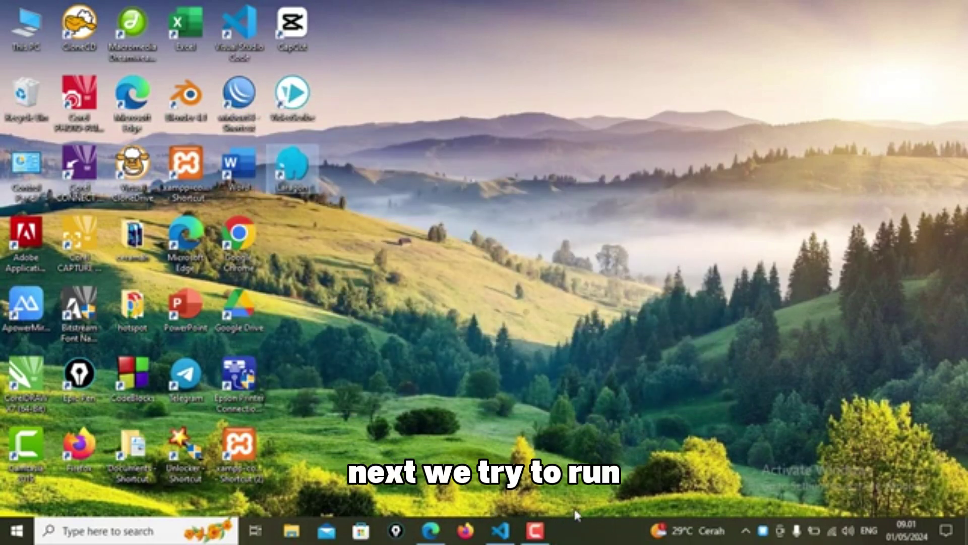
# Run php artisan serve in the VS Code terminal to serve 127.0.0.1:8000.
pyautogui.click(500, 531)
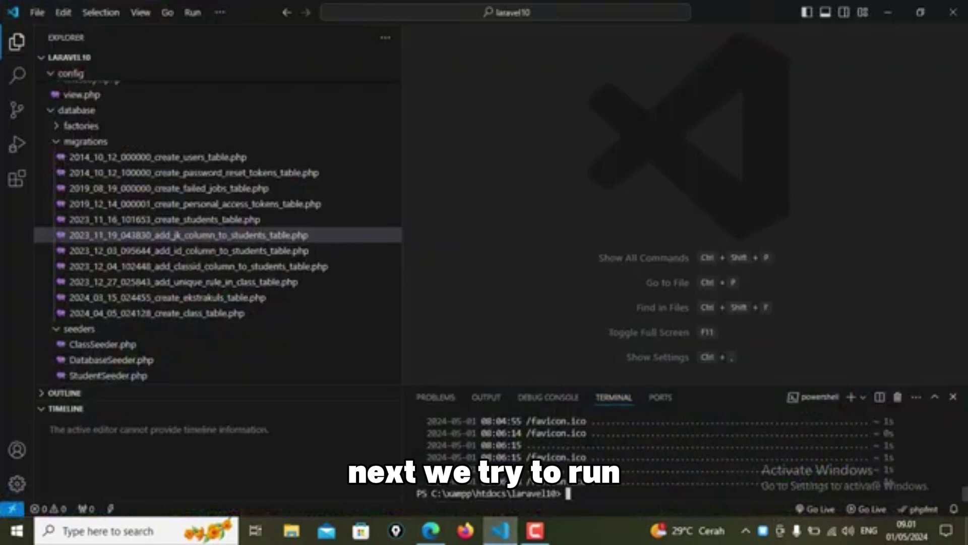
pyautogui.write('php')
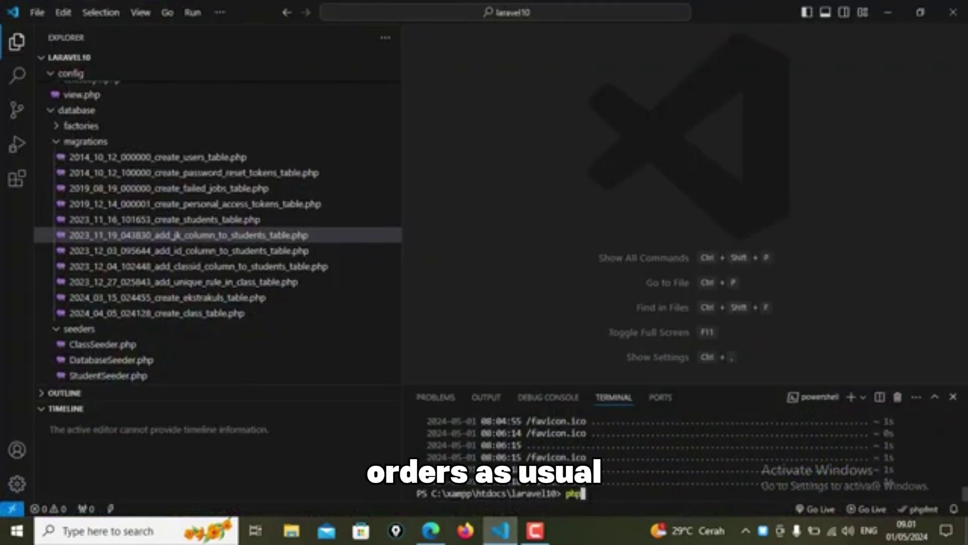
pyautogui.write(' artisan ')
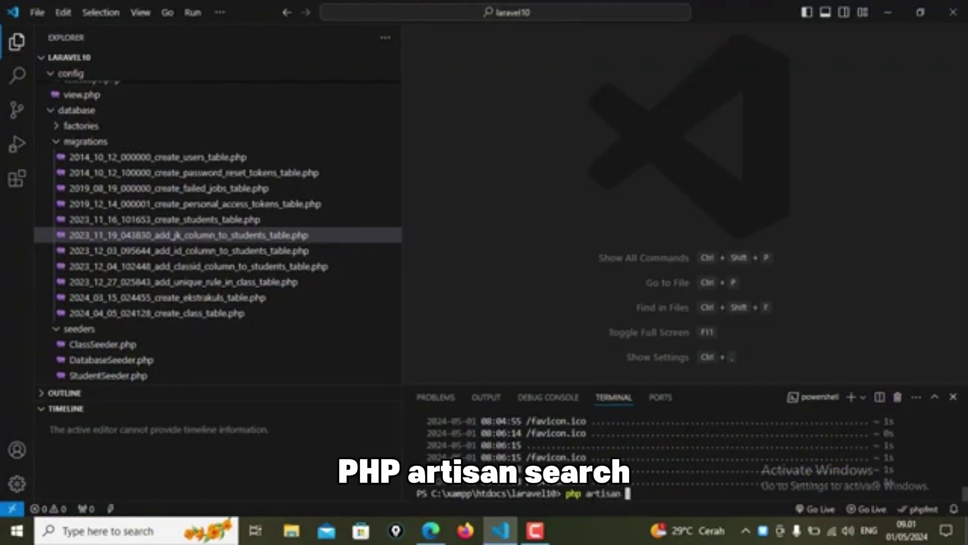
pyautogui.write('serve')
pyautogui.press('Return')
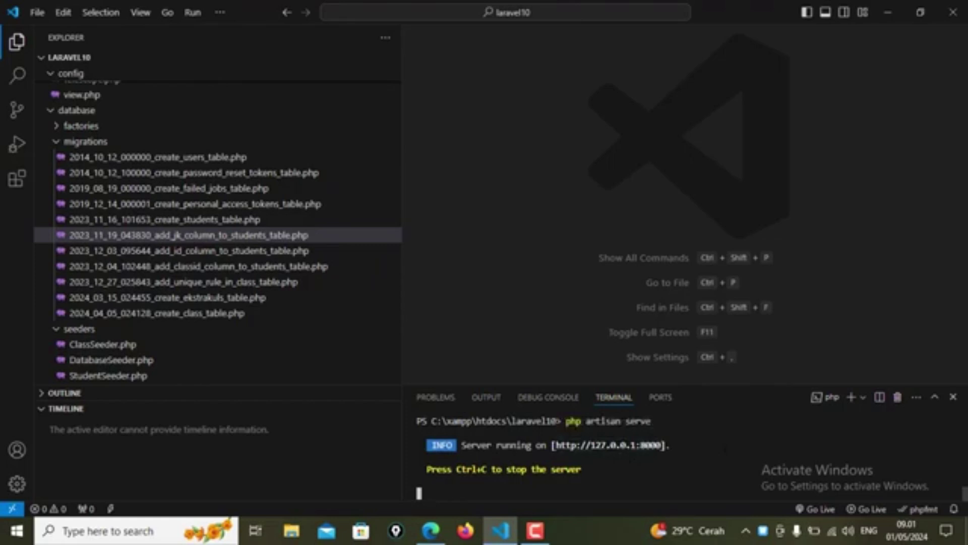
# Browse the app to Students and Ekstrakurikuler, selecting the missing 'ekstrakuls' table error.
pyautogui.keyDown('ctrl'); pyautogui.click(609, 444); pyautogui.keyUp('ctrl')
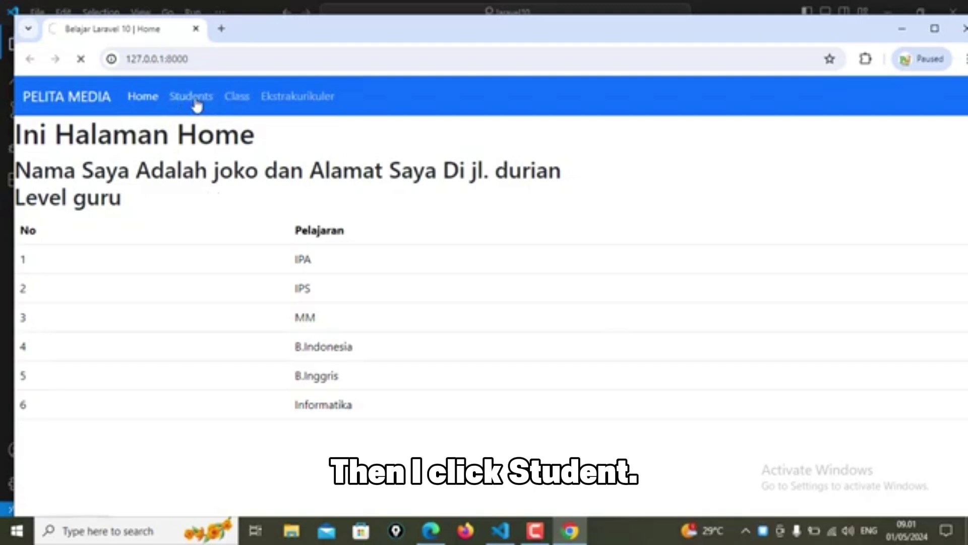
pyautogui.click(192, 96)
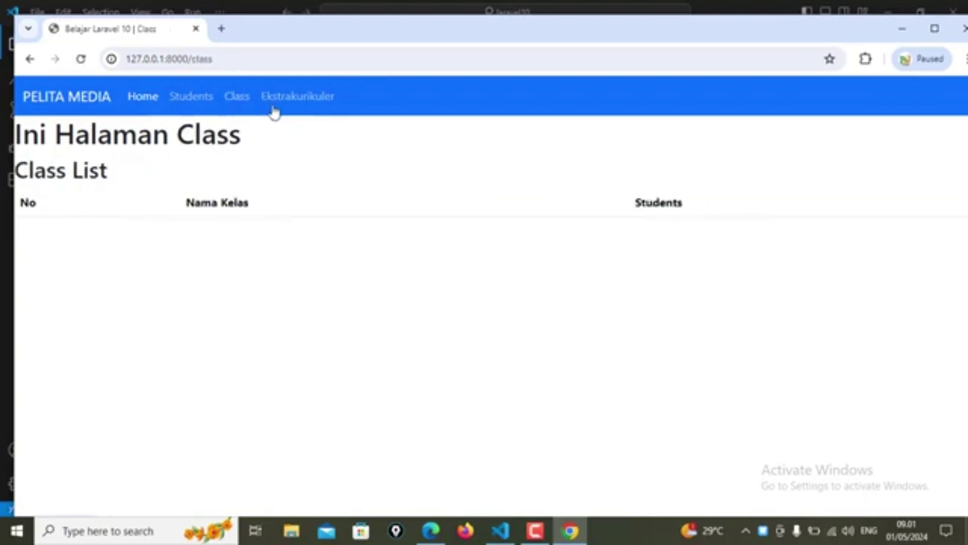
pyautogui.click(302, 98)
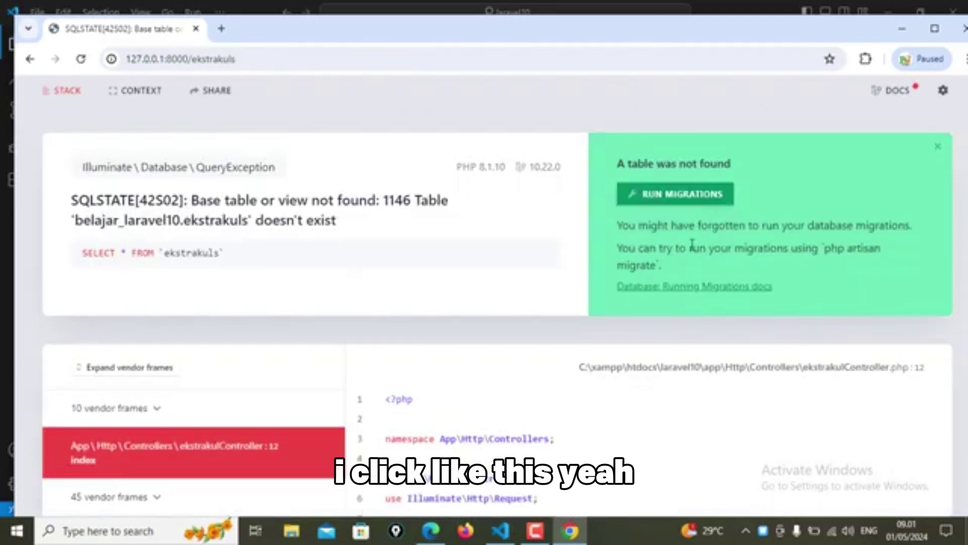
pyautogui.scroll(-5, 848, 287)
pyautogui.scroll(5, 874, 290)
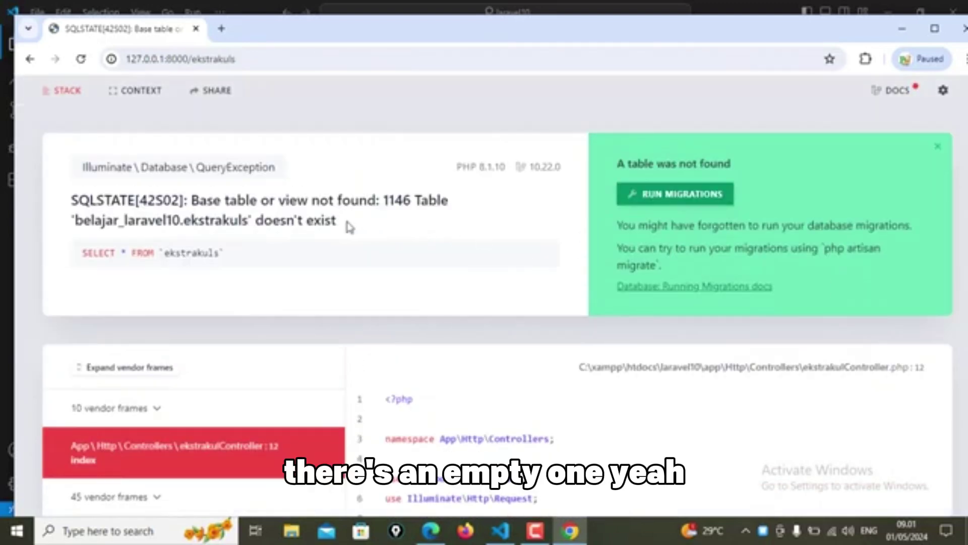
pyautogui.moveTo(338, 221); pyautogui.dragTo(63, 203)
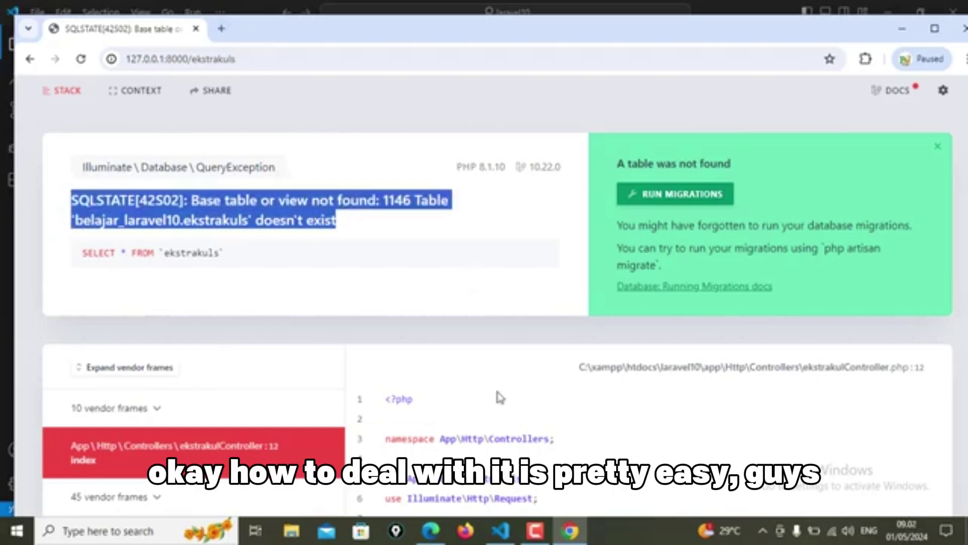
pyautogui.click(763, 531)
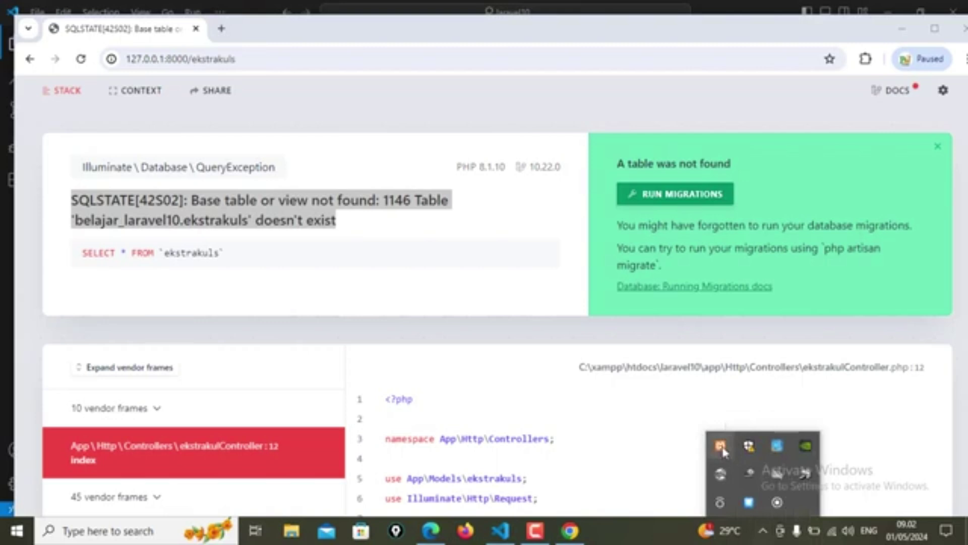
# Quit XAMPP from its tray icon, dismissing the access-violation error.
pyautogui.rightClick(722, 446)
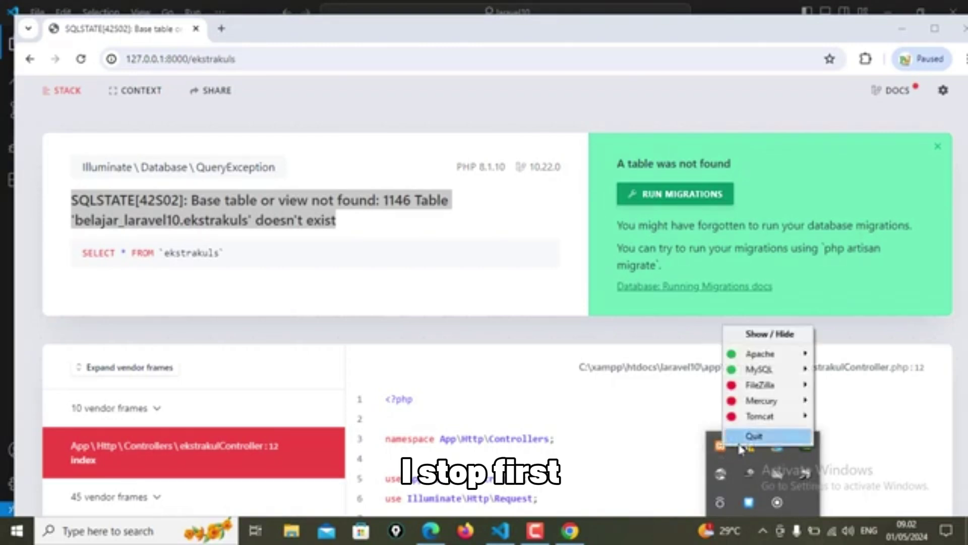
pyautogui.click(753, 436)
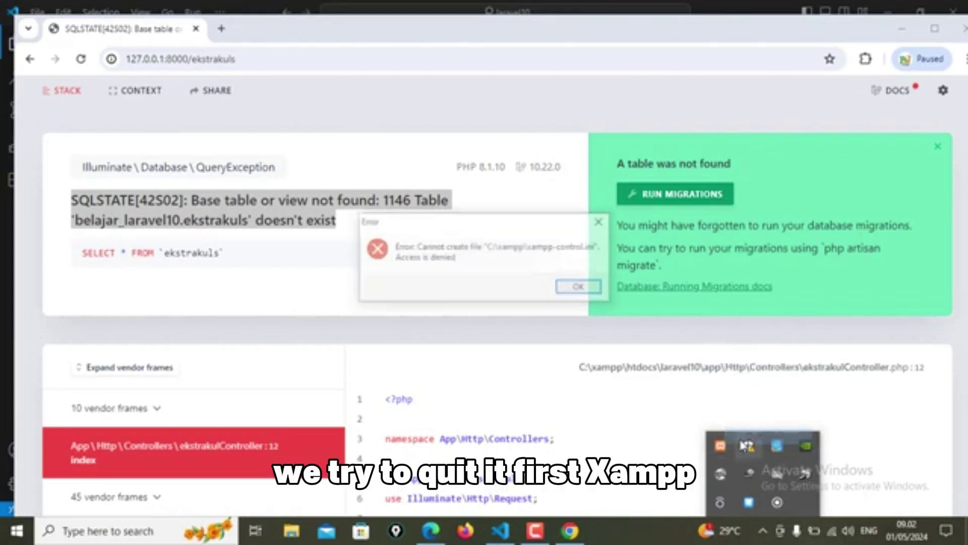
pyautogui.click(583, 288)
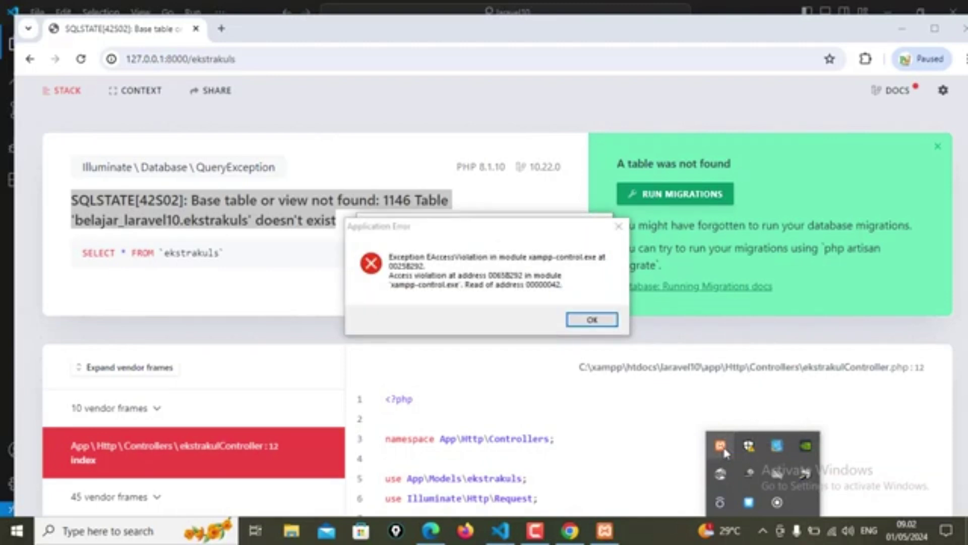
pyautogui.click(607, 331)
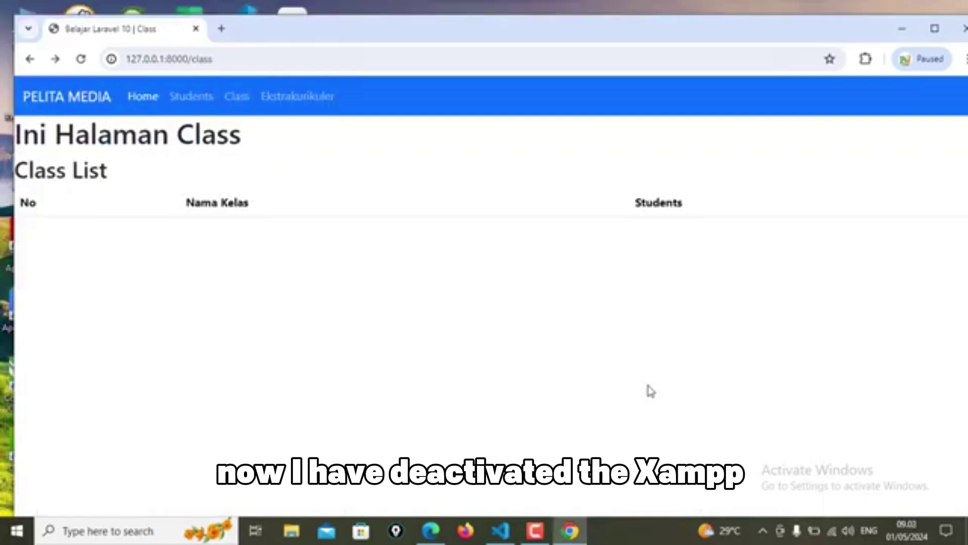
# Reopen the Students page and select the SQLSTATE[HY000] [2002] connection-refused message.
pyautogui.click(535, 531)
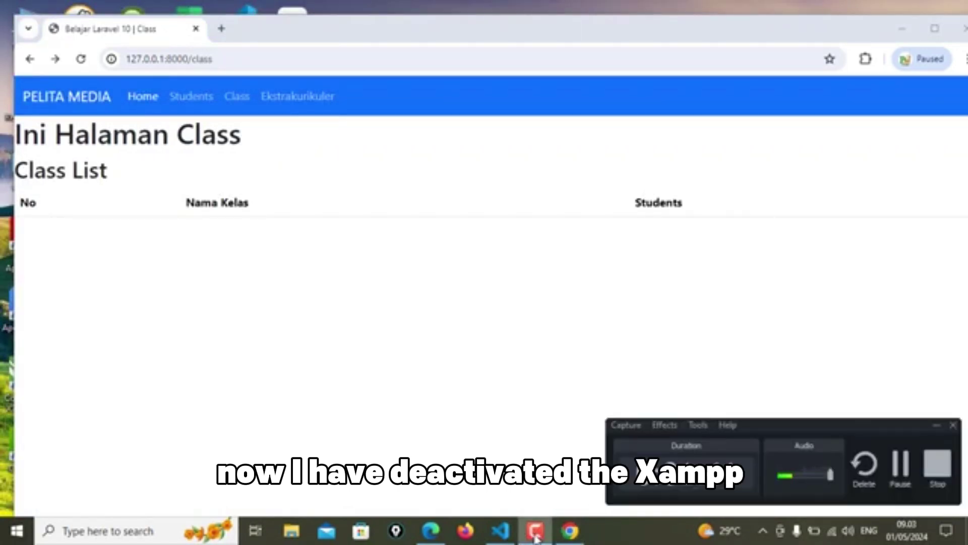
pyautogui.click(536, 531)
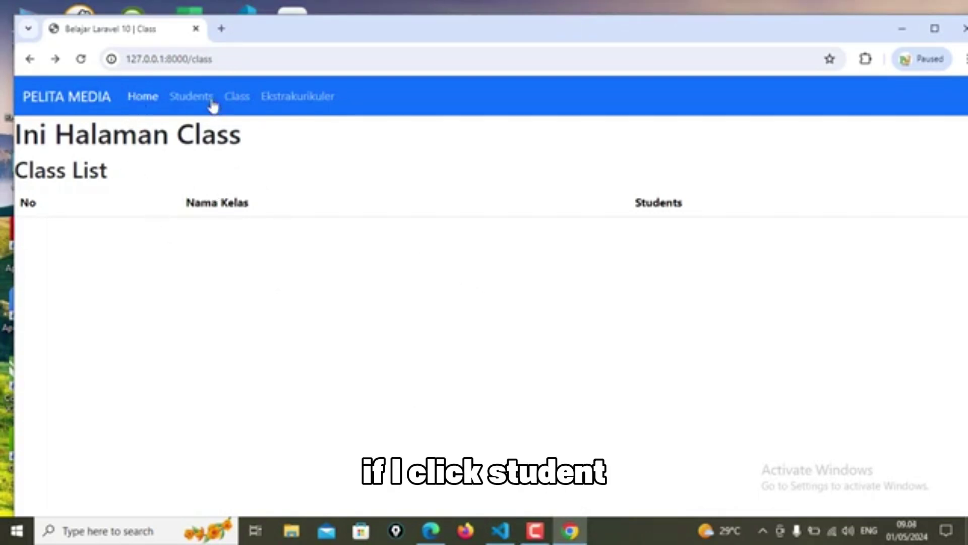
pyautogui.click(196, 97)
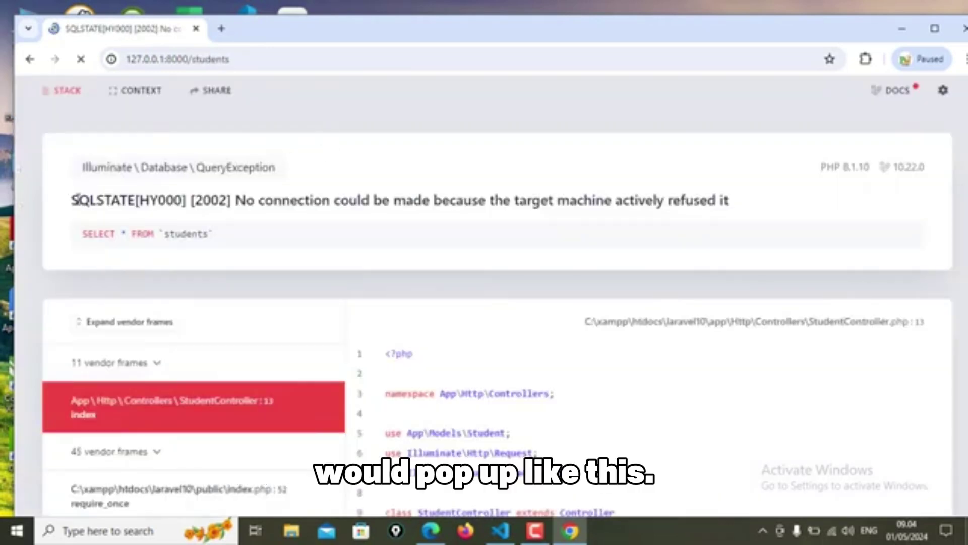
pyautogui.moveTo(77, 200); pyautogui.dragTo(742, 207)
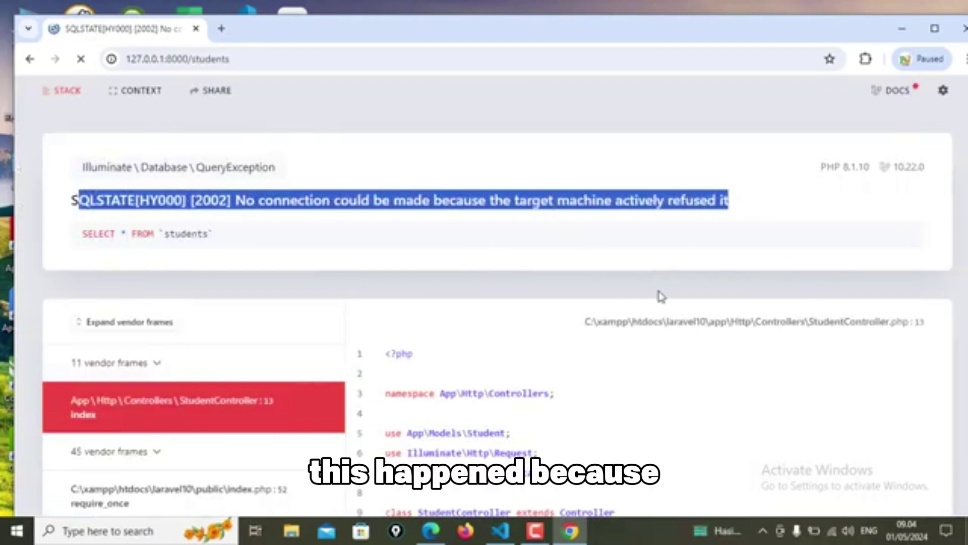
pyautogui.scroll(-3, 673, 303)
pyautogui.scroll(4, 674, 302)
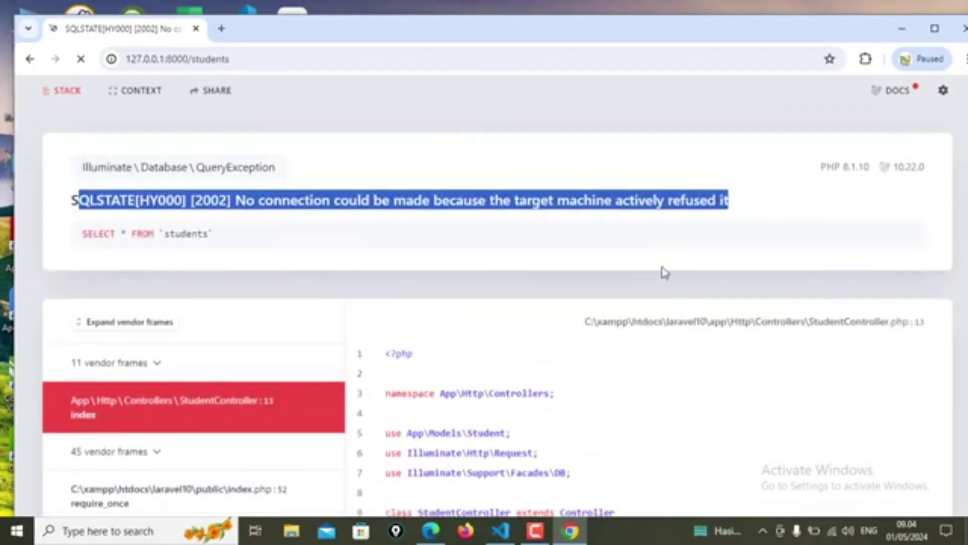
pyautogui.click(729, 234)
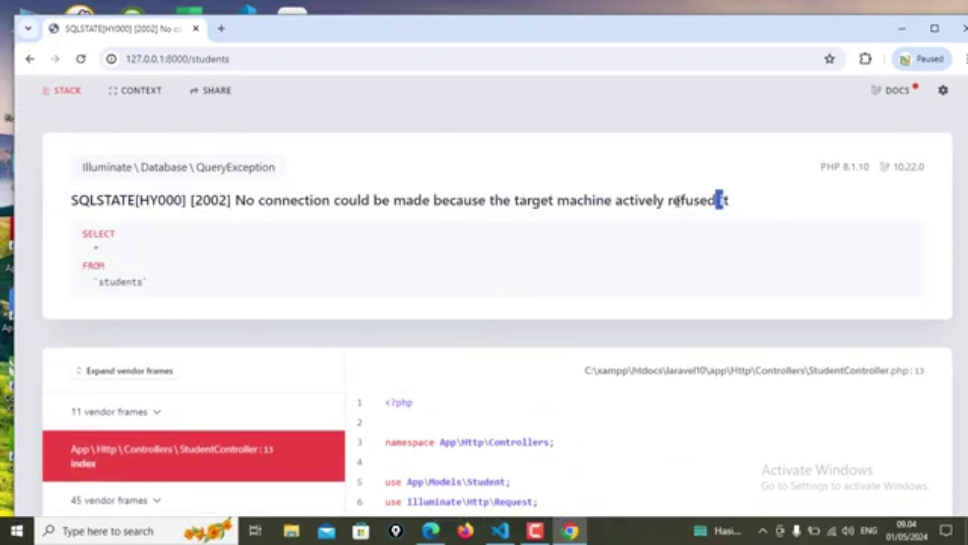
pyautogui.moveTo(724, 201); pyautogui.dragTo(57, 210)
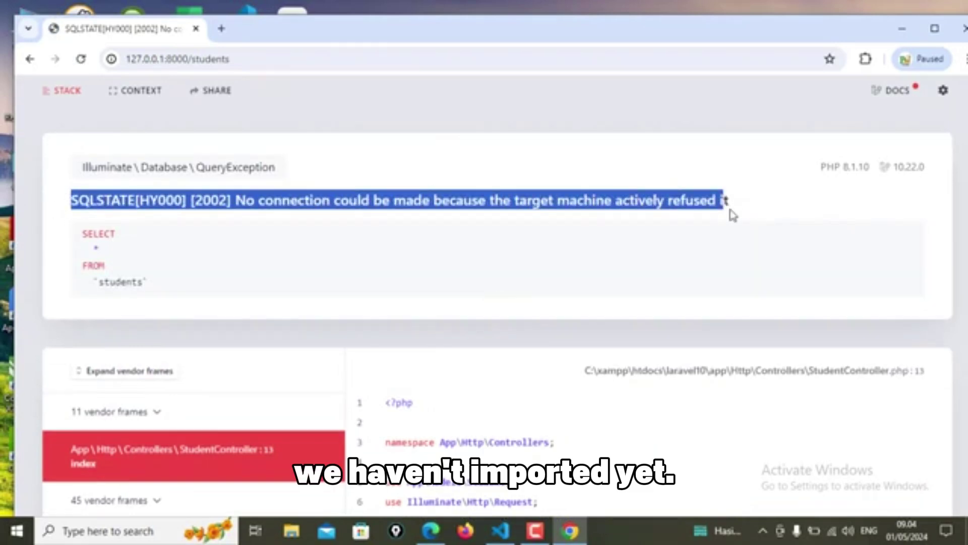
pyautogui.moveTo(731, 201); pyautogui.dragTo(57, 205)
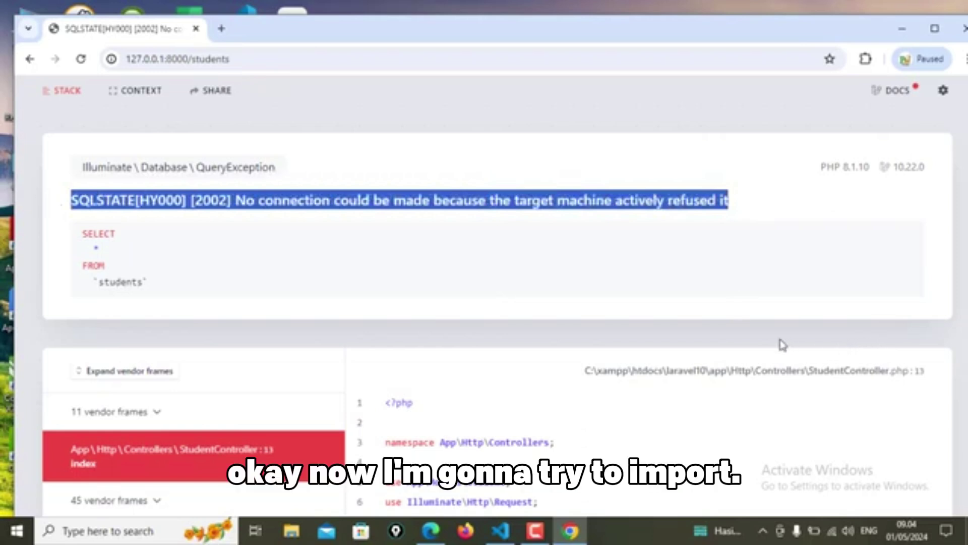
# Reopen Laragon from the tray, move its window up, and launch its Database manager.
pyautogui.click(902, 28)
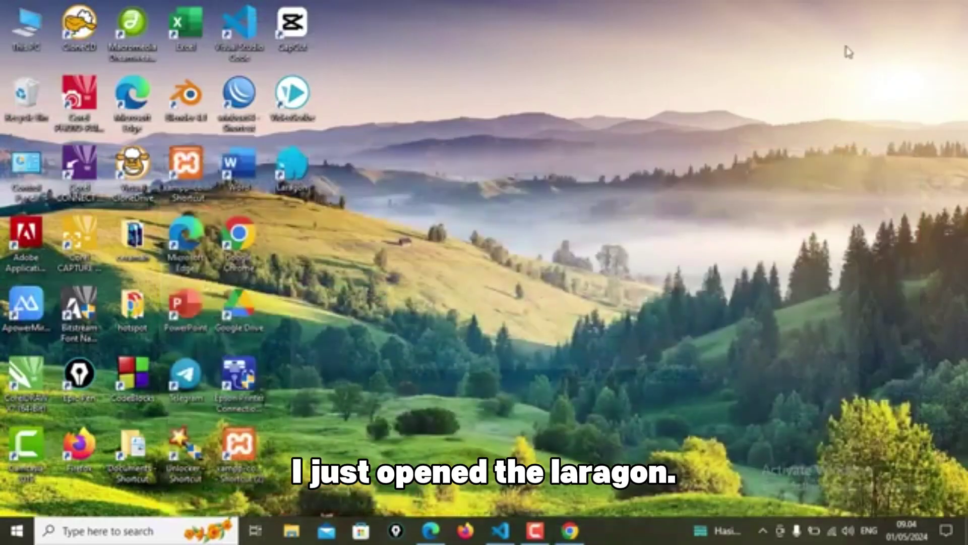
pyautogui.click(764, 530)
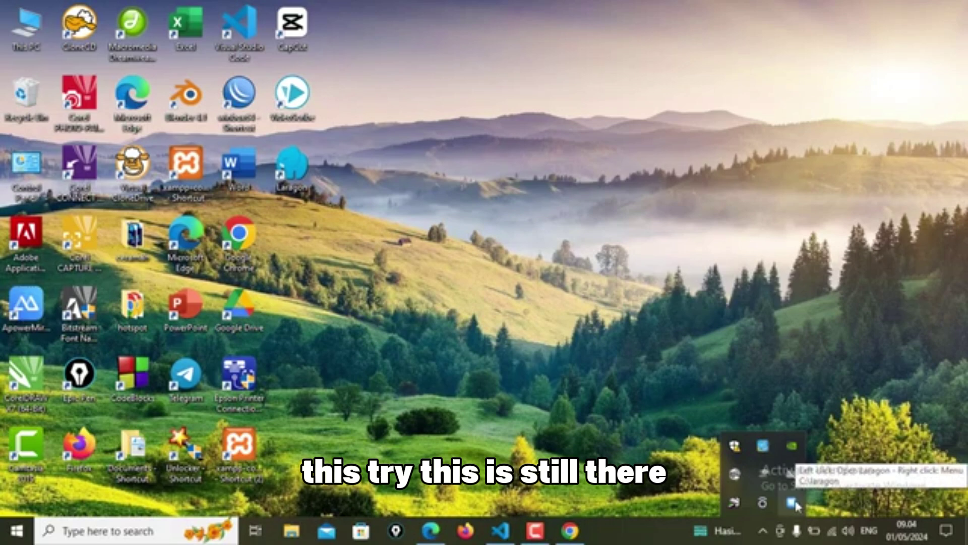
pyautogui.click(793, 503)
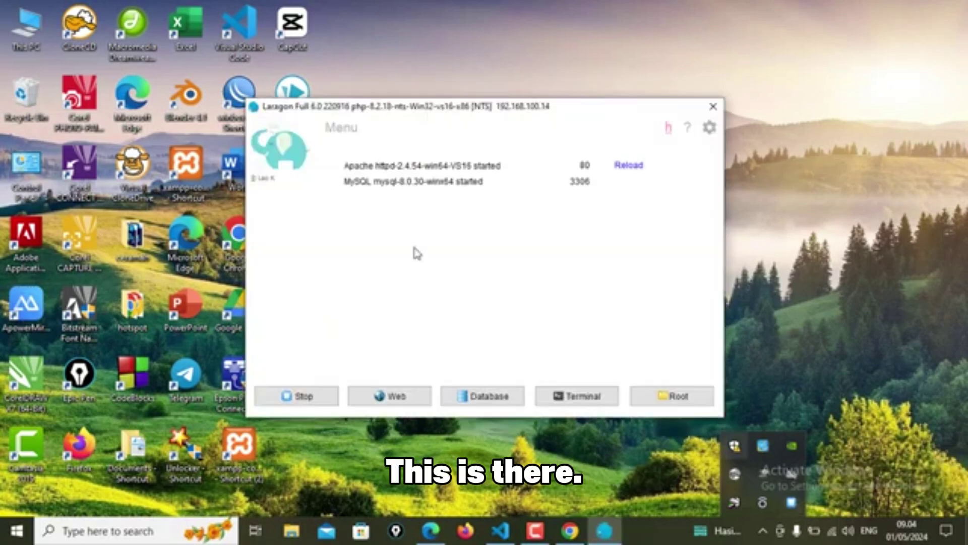
pyautogui.moveTo(466, 114); pyautogui.dragTo(478, 52)
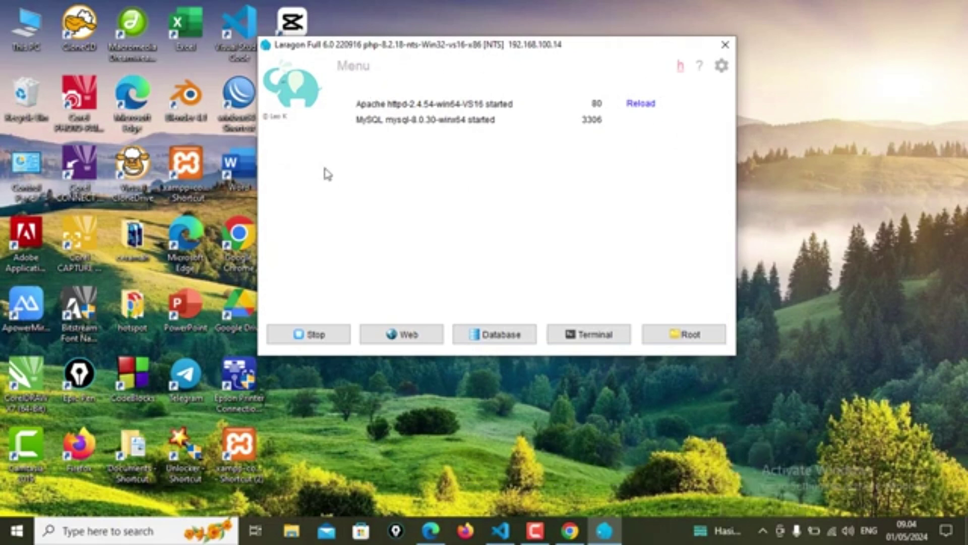
pyautogui.click(489, 337)
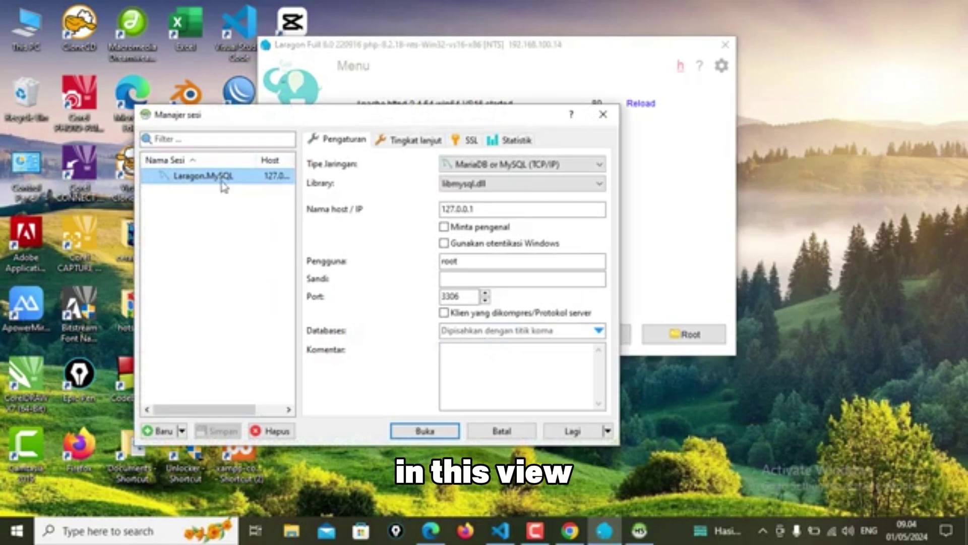
# Open the Laragon.MySQL session and drag the HeidiSQL window fully into view.
pyautogui.moveTo(390, 115); pyautogui.dragTo(483, 109)
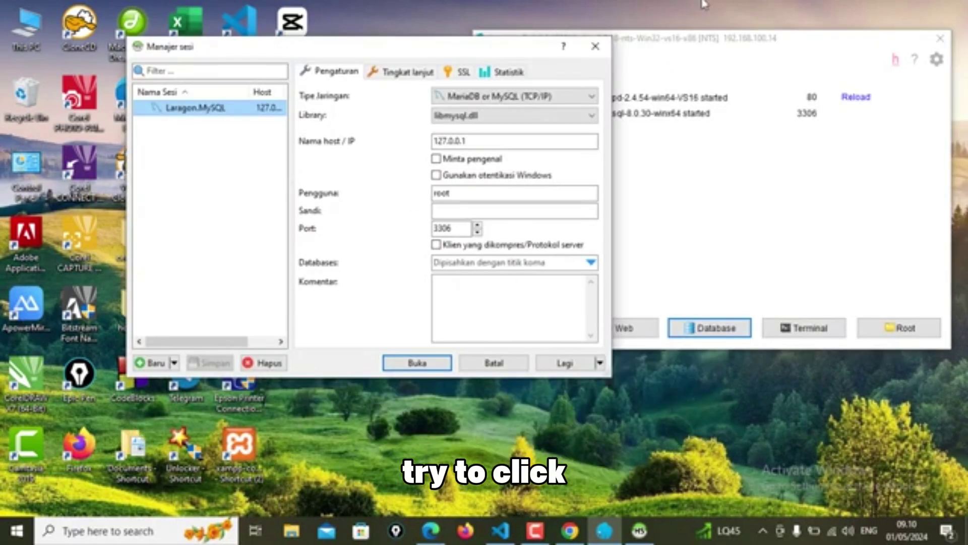
pyautogui.click(417, 362)
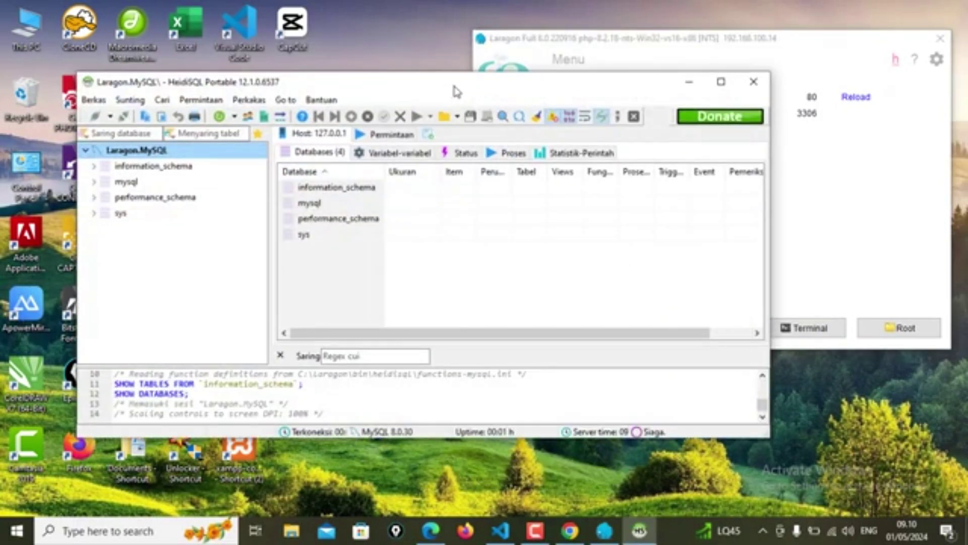
pyautogui.moveTo(456, 90)
pyautogui.mouseDown()
pyautogui.moveTo(578, 248)
pyautogui.moveTo(597, 252)
pyautogui.mouseUp()
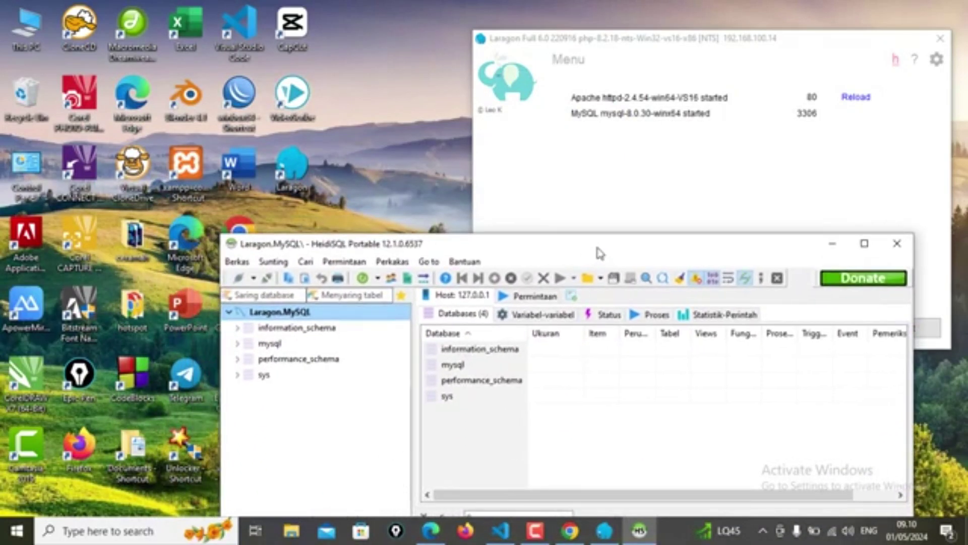
pyautogui.moveTo(595, 242); pyautogui.dragTo(584, 245)
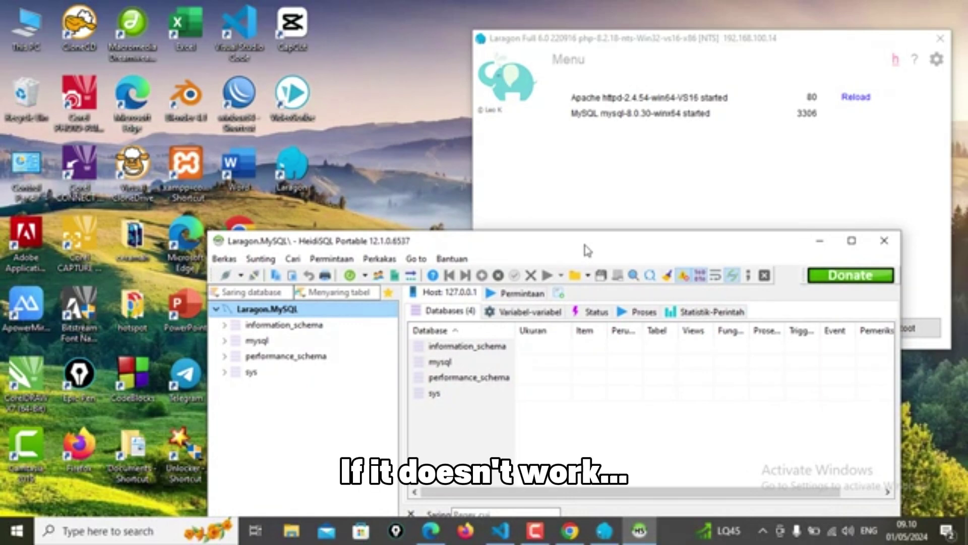
pyautogui.moveTo(587, 250); pyautogui.dragTo(295, 162)
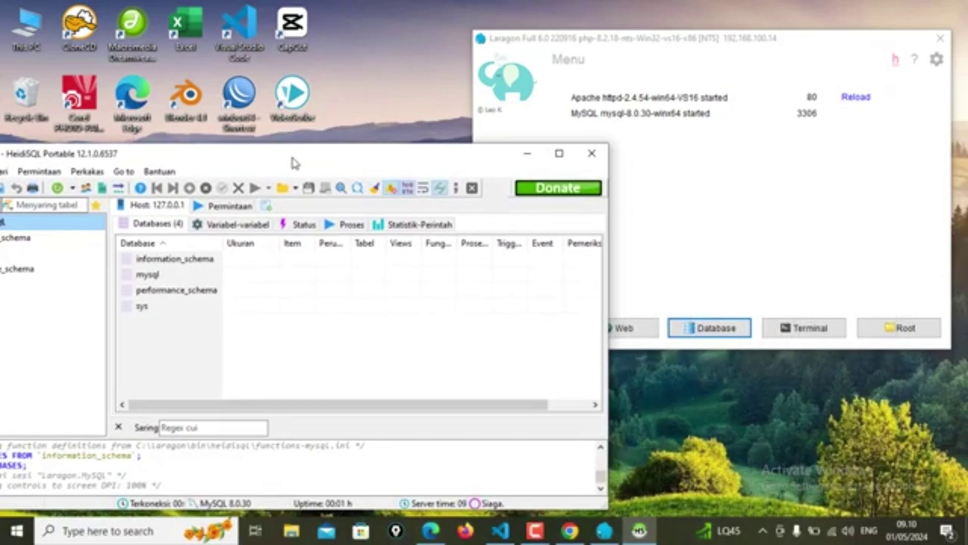
pyautogui.moveTo(295, 163); pyautogui.dragTo(615, 191)
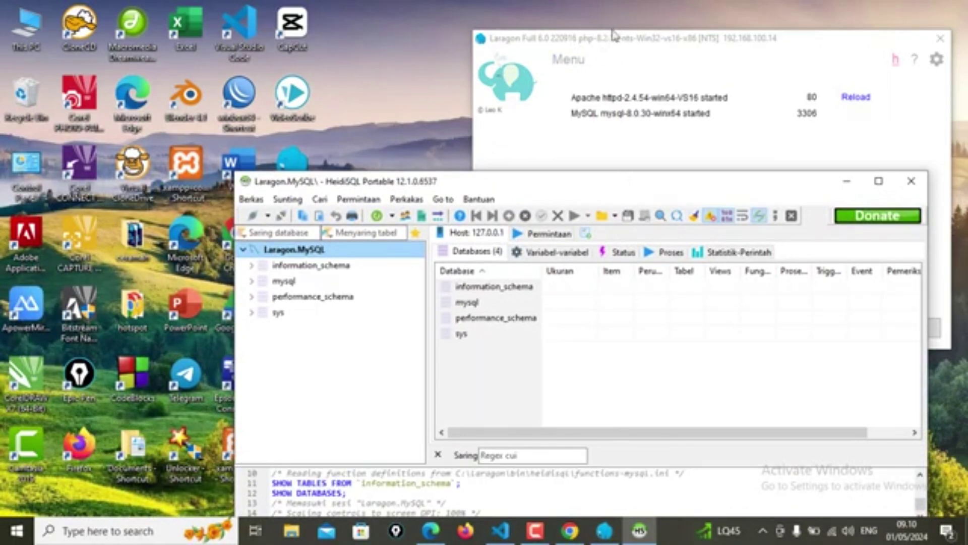
pyautogui.moveTo(627, 191)
pyautogui.mouseDown()
pyautogui.moveTo(628, 277)
pyautogui.moveTo(604, 117)
pyautogui.mouseUp()
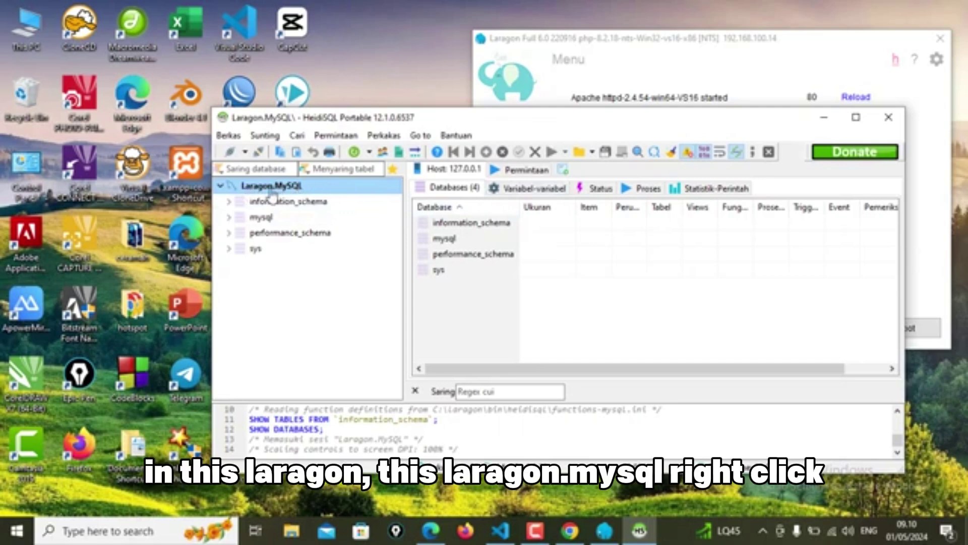
# Add database belajar_laravel10 via Laragon.MySQL's Buat baru > Database menu.
pyautogui.rightClick(301, 193)
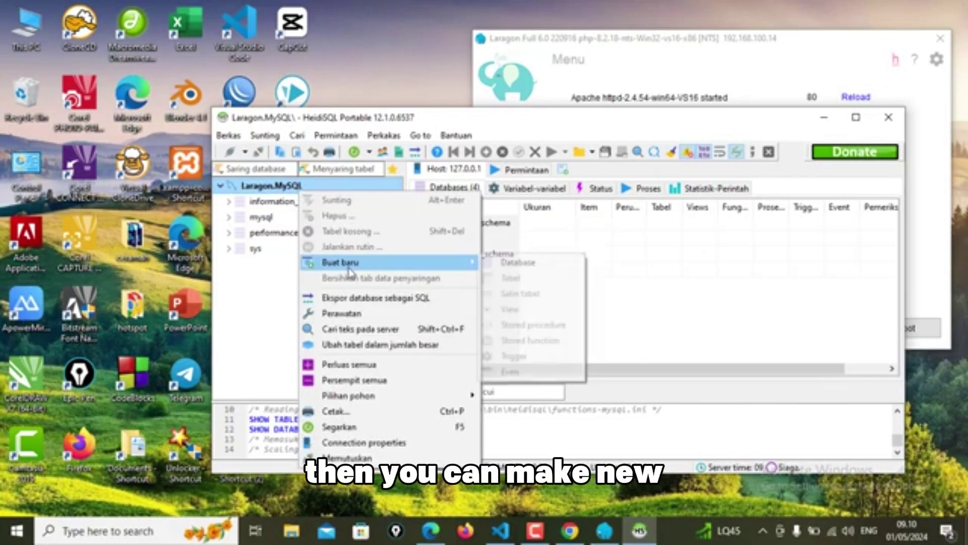
pyautogui.moveTo(340, 262)
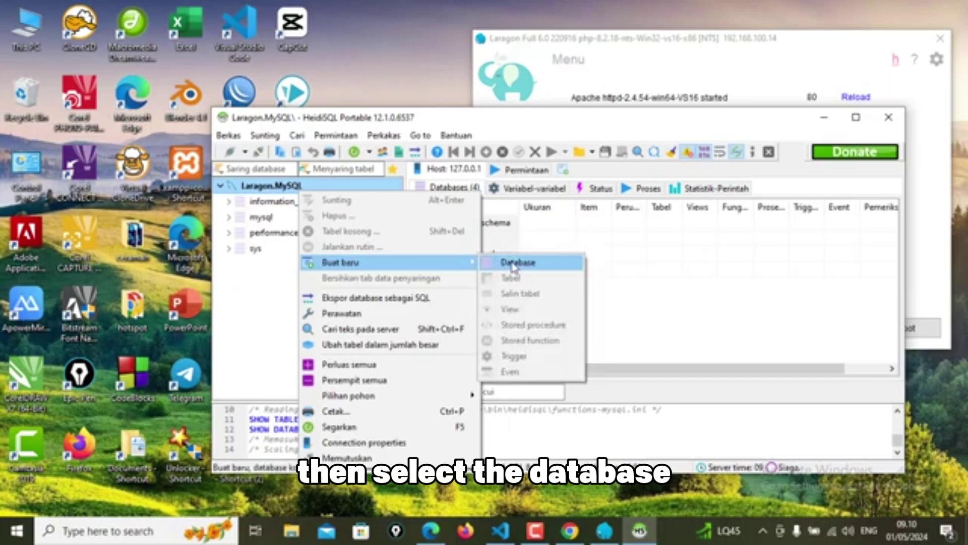
pyautogui.click(519, 265)
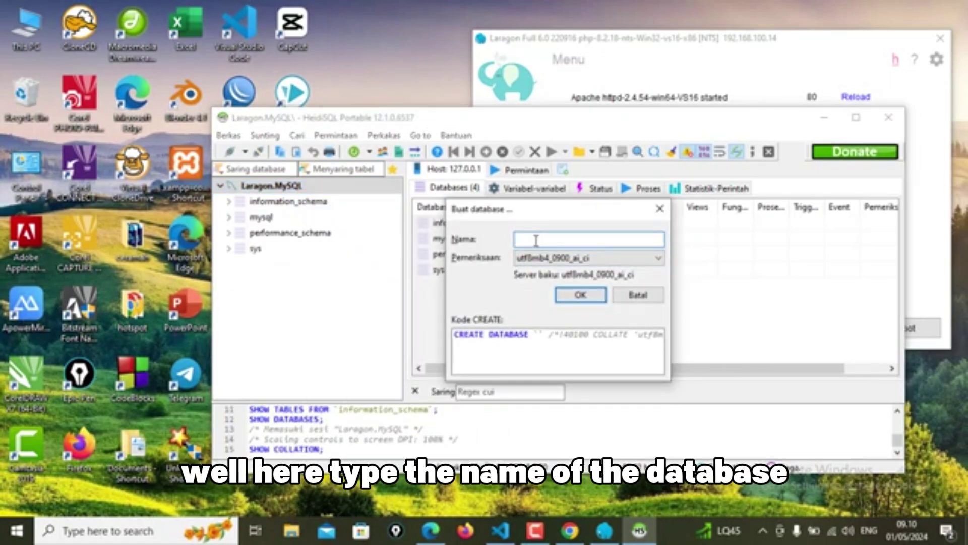
pyautogui.write('belajar')
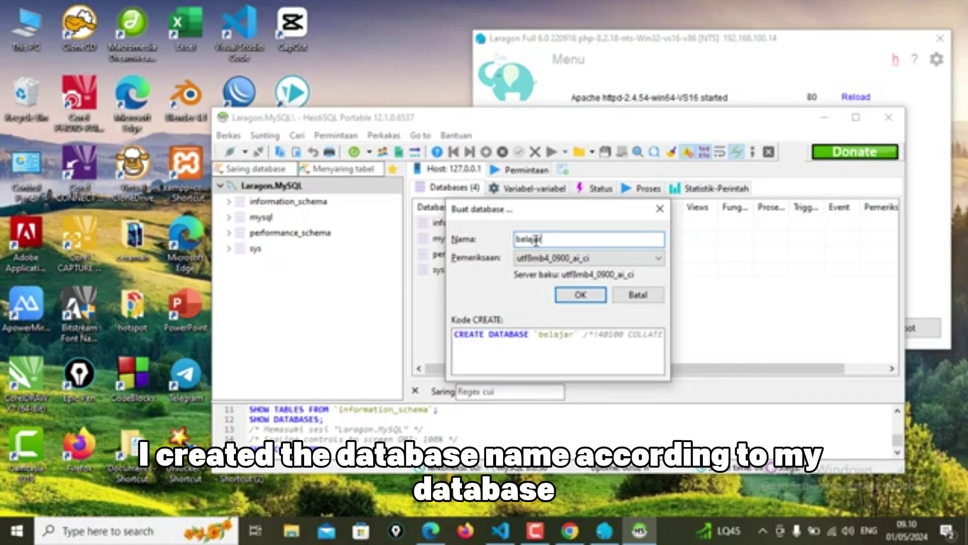
pyautogui.write('_laravel')
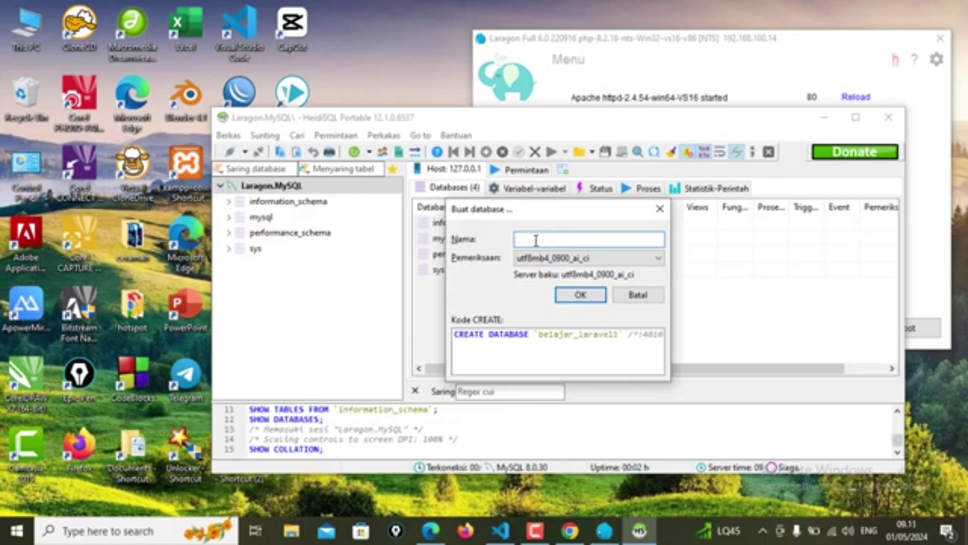
pyautogui.write('10')
pyautogui.click(581, 294)
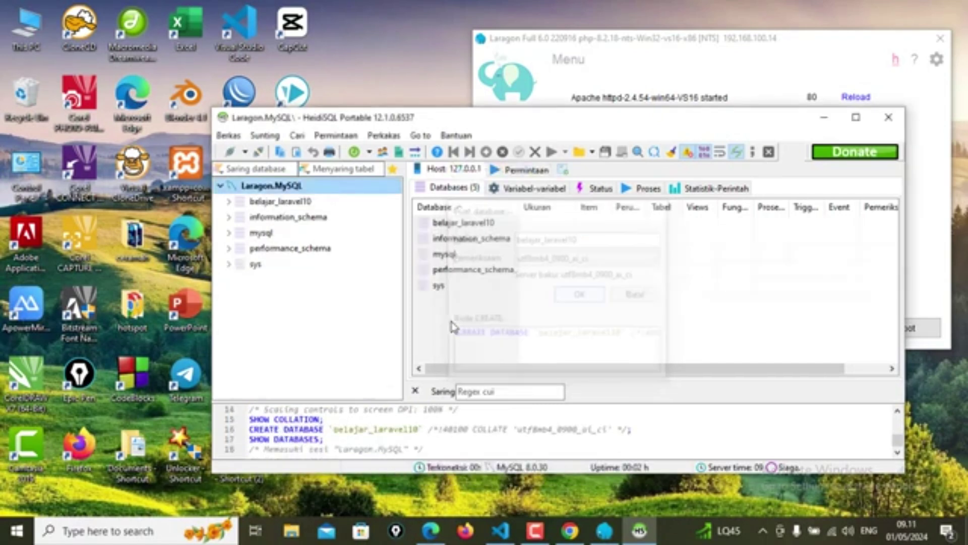
# Select belajar_laravel10, open a blank query tab, and right-click the editor for Memuat berkas SQL.
pyautogui.click(281, 201)
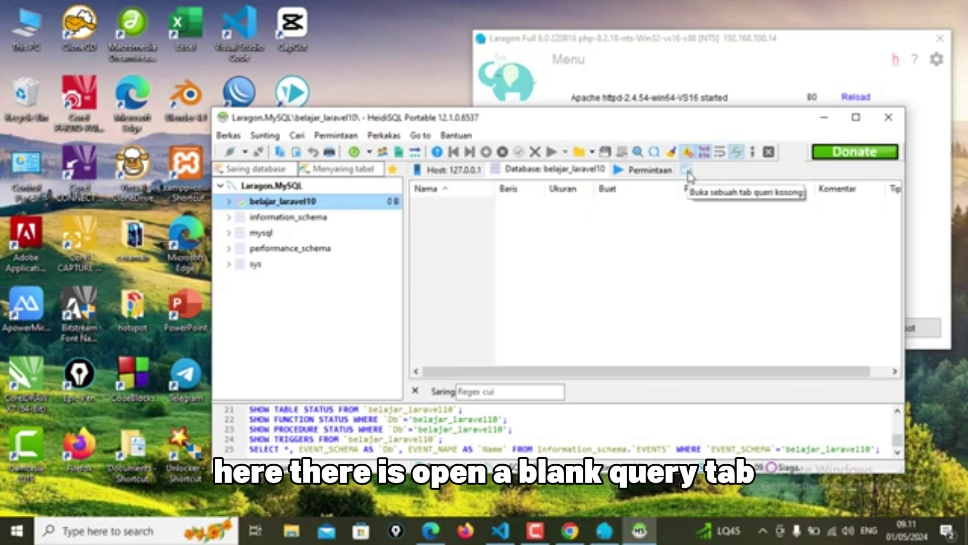
pyautogui.click(688, 171)
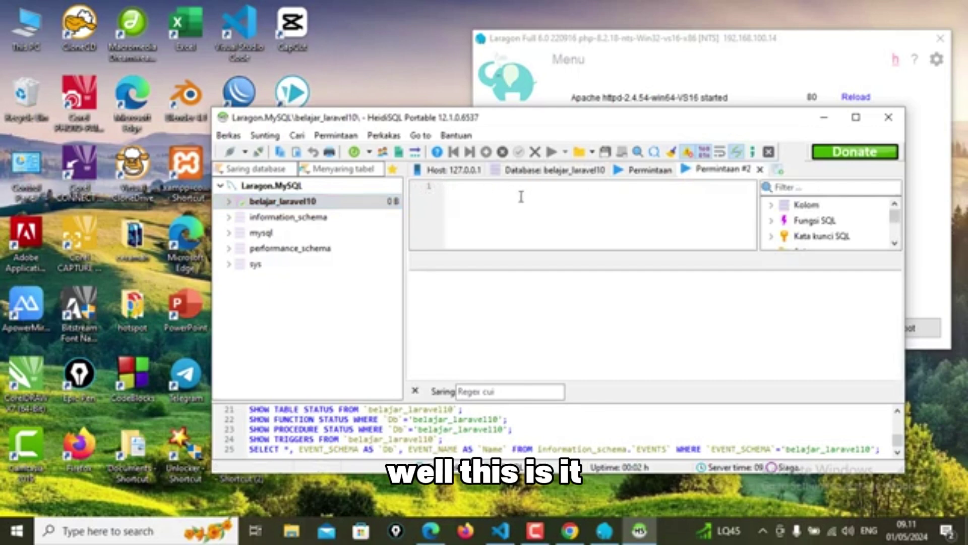
pyautogui.rightClick(564, 202)
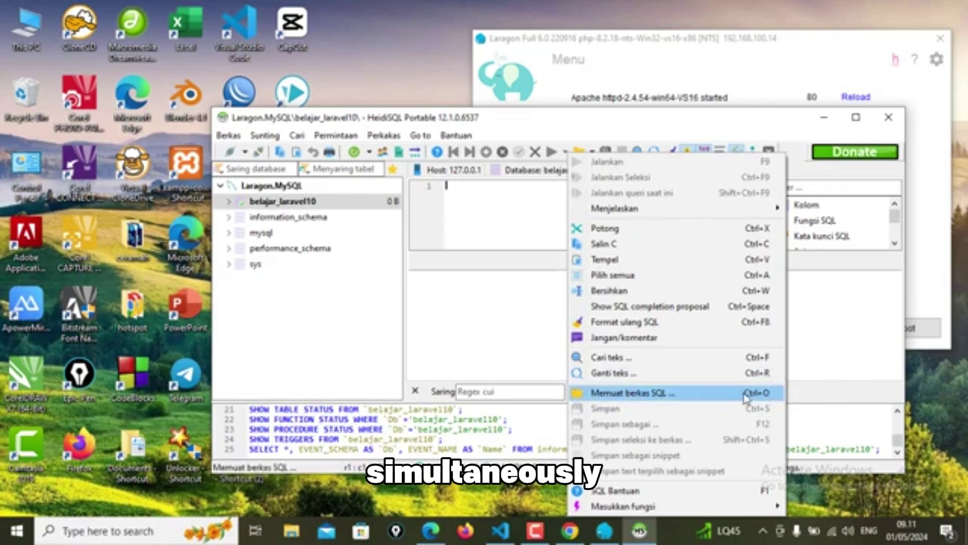
# Load belajar_laravel10.sql from Downloads, accepting auto-detected encoding.
pyautogui.click(660, 394)
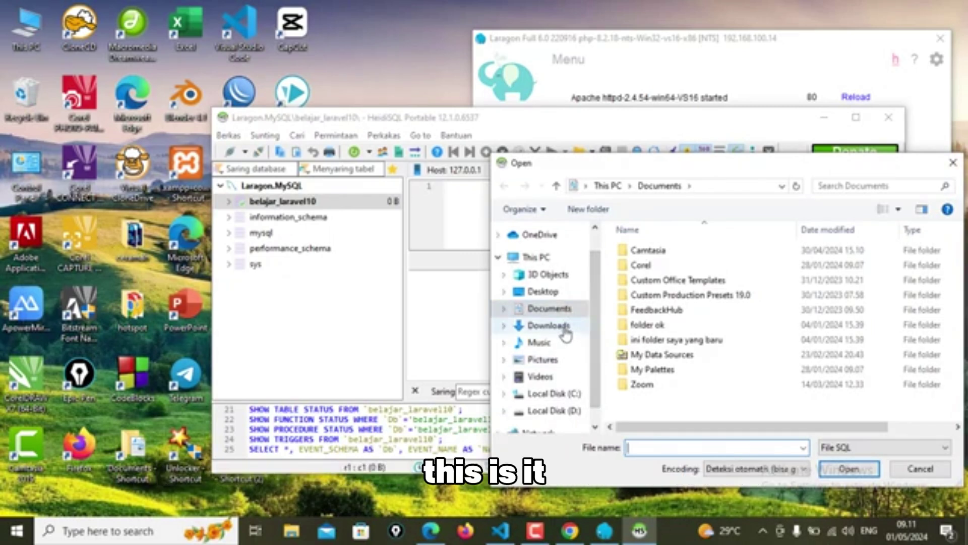
pyautogui.click(549, 326)
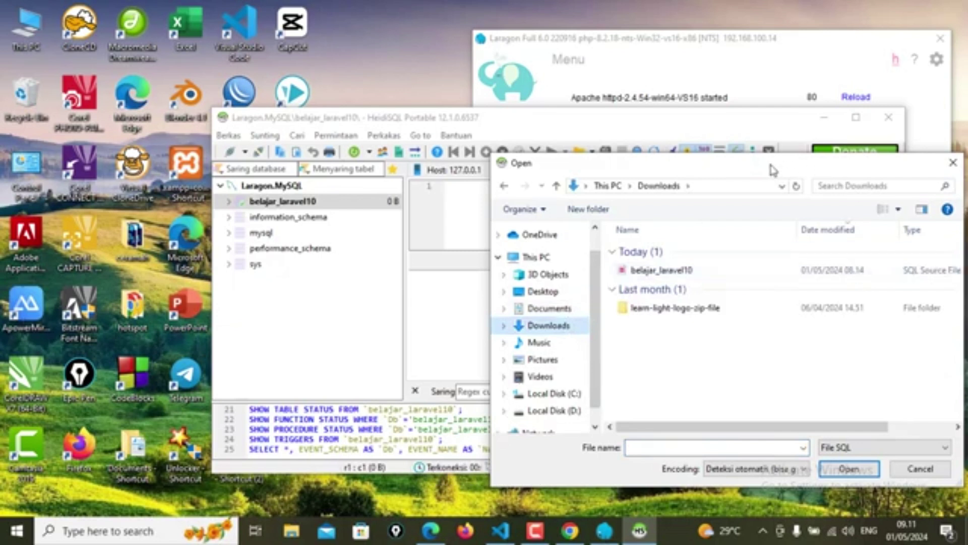
pyautogui.moveTo(772, 168); pyautogui.dragTo(663, 170)
pyautogui.click(623, 273)
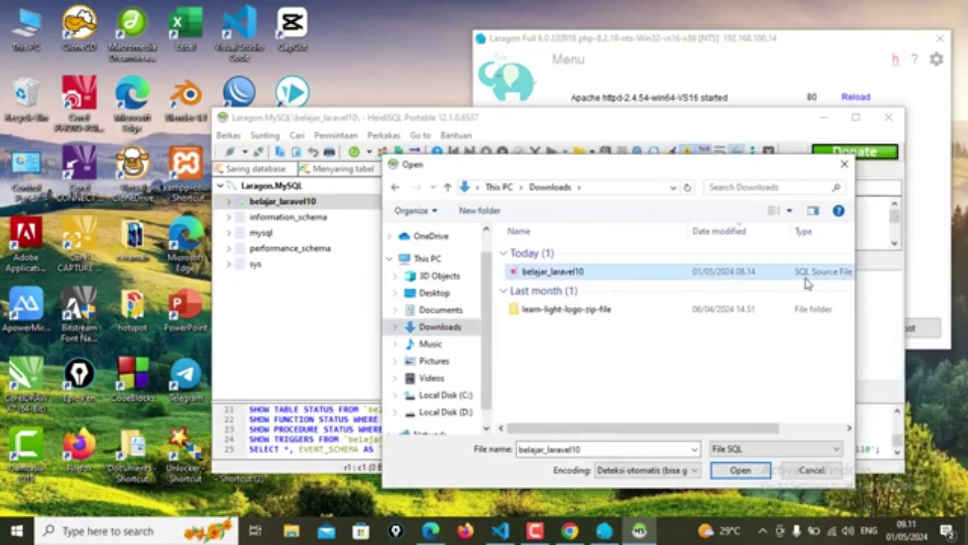
pyautogui.doubleClick(576, 276)
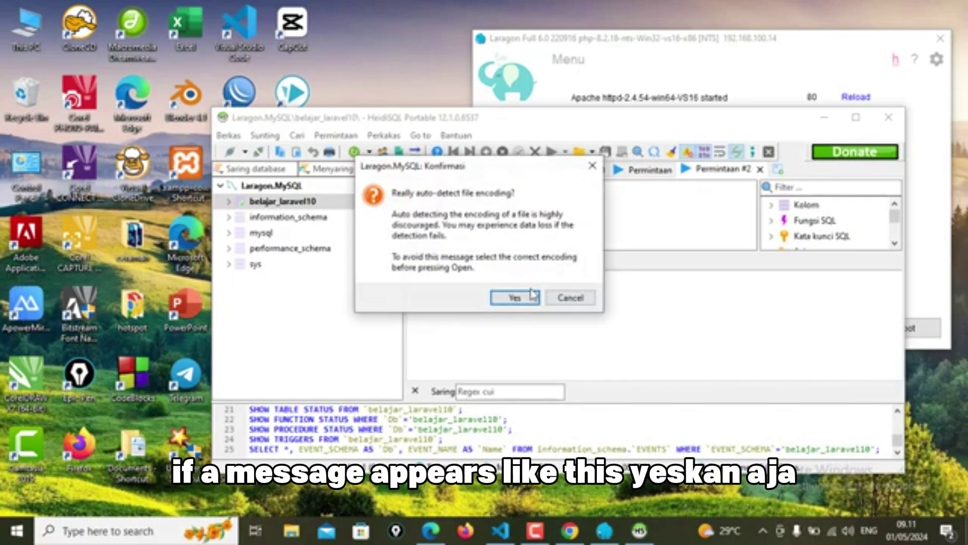
pyautogui.click(522, 297)
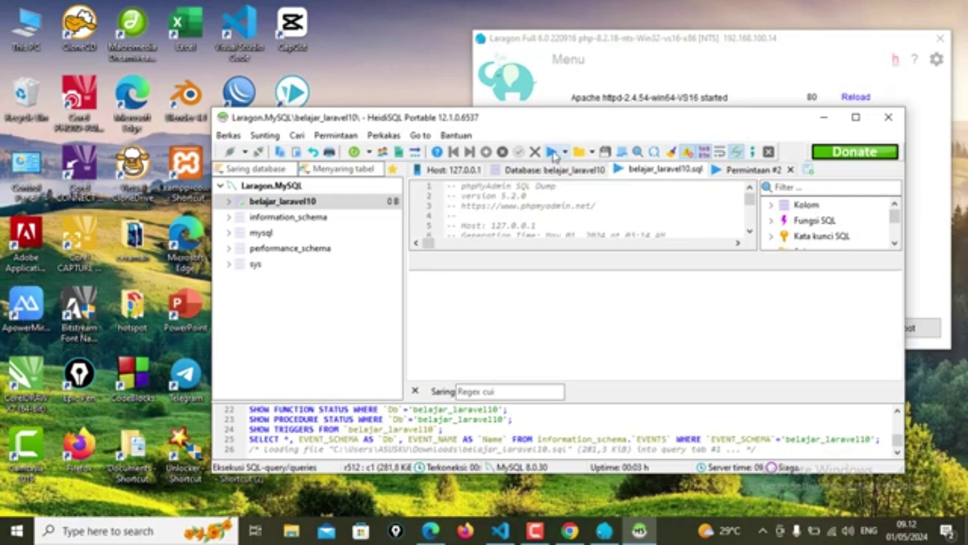
# Execute the belajar_laravel10 SQL dump in HeidiSQL and dismiss the warnings notice.
pyautogui.click(553, 151)
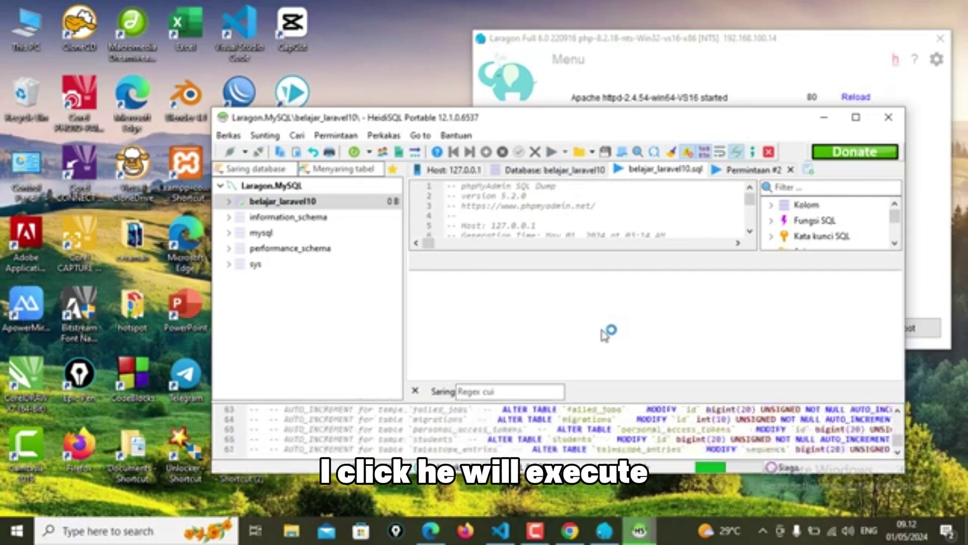
pyautogui.click(571, 277)
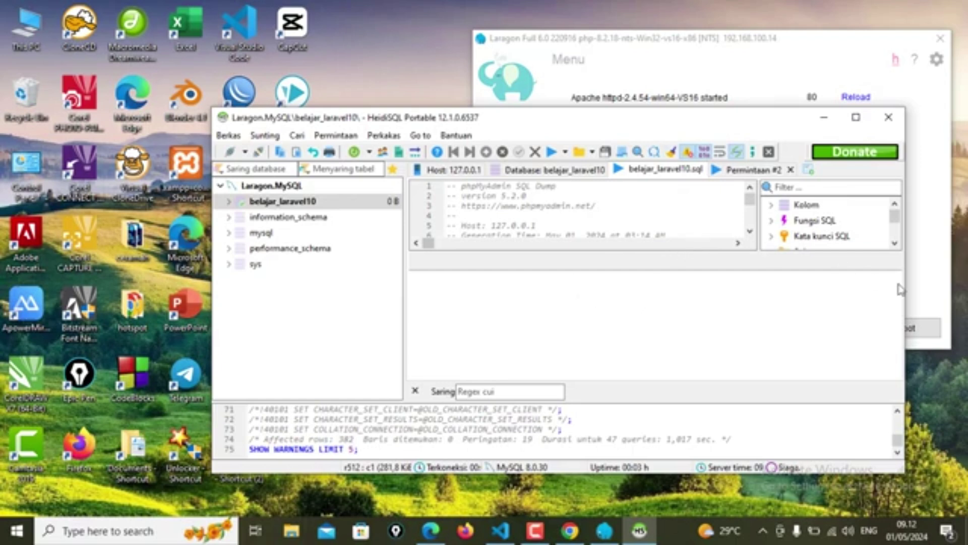
pyautogui.moveTo(896, 219); pyautogui.dragTo(897, 212)
pyautogui.scroll(3, 551, 445)
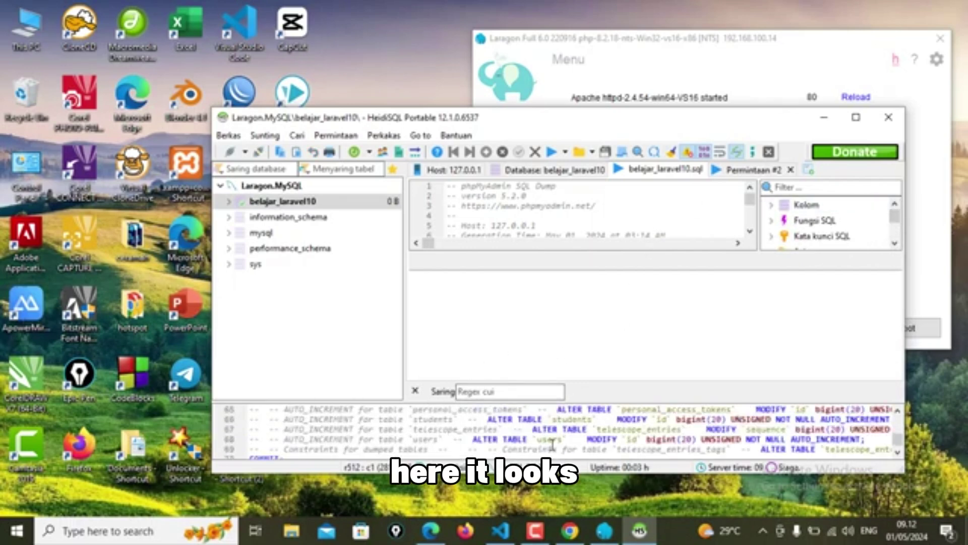
pyautogui.scroll(3, 549, 439)
pyautogui.scroll(3, 540, 438)
pyautogui.scroll(3, 481, 436)
pyautogui.scroll(3, 450, 431)
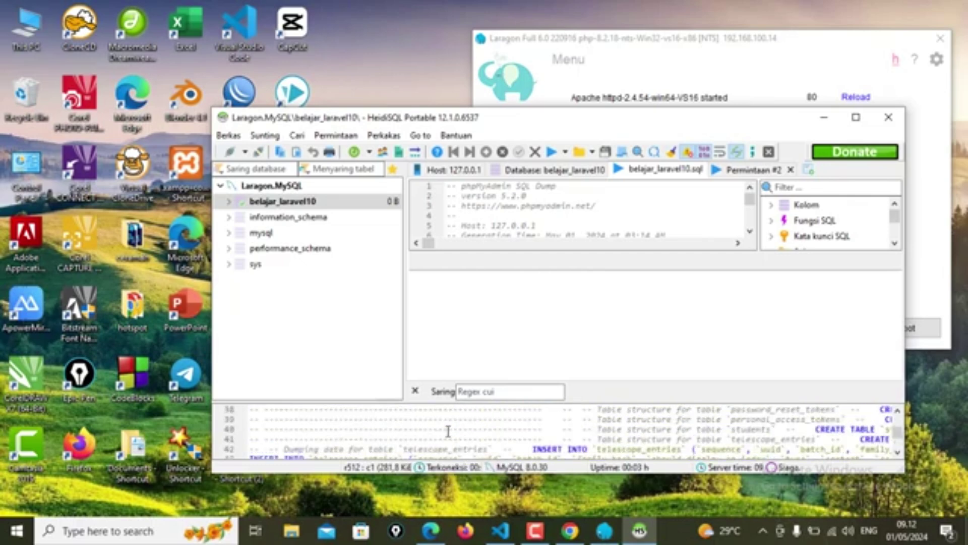
pyautogui.scroll(3, 450, 432)
pyautogui.scroll(3, 529, 432)
pyautogui.scroll(3, 681, 431)
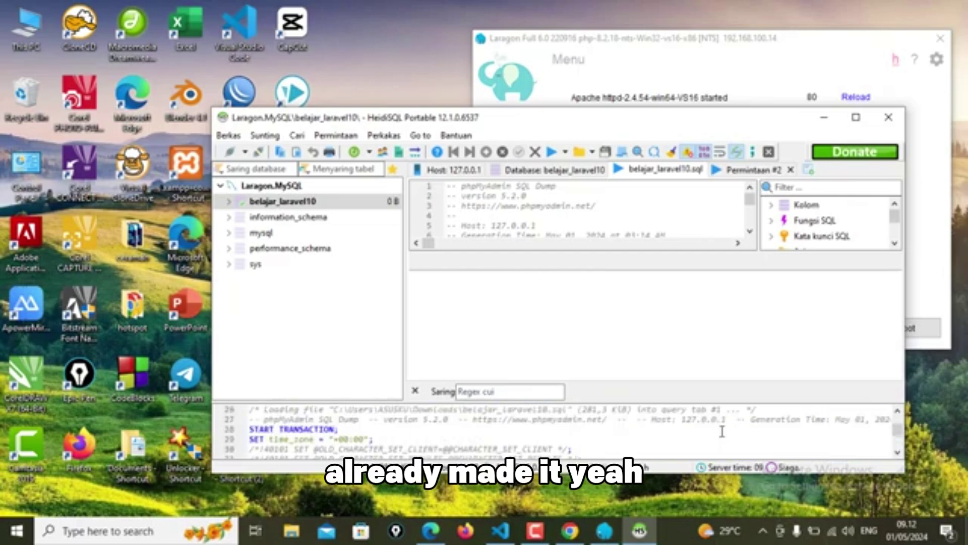
pyautogui.scroll(-3, 722, 430)
pyautogui.scroll(-3, 721, 430)
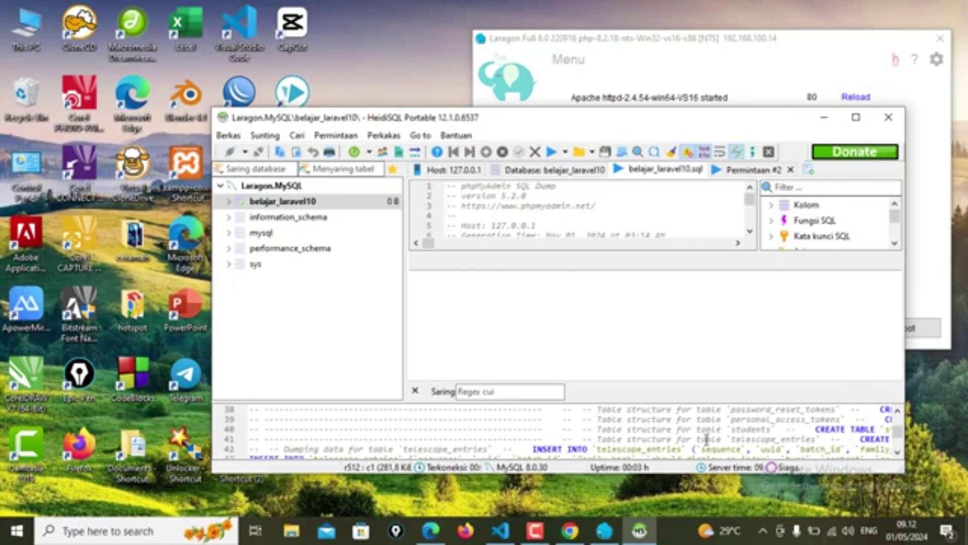
pyautogui.scroll(-3, 707, 439)
pyautogui.scroll(-3, 742, 437)
pyautogui.scroll(-3, 754, 432)
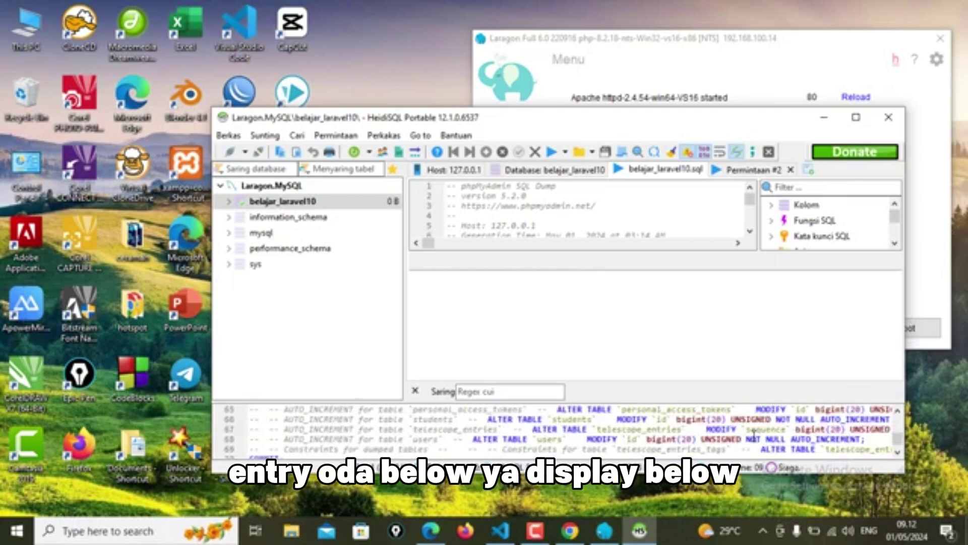
pyautogui.scroll(-3, 754, 435)
pyautogui.moveTo(897, 439); pyautogui.dragTo(898, 408)
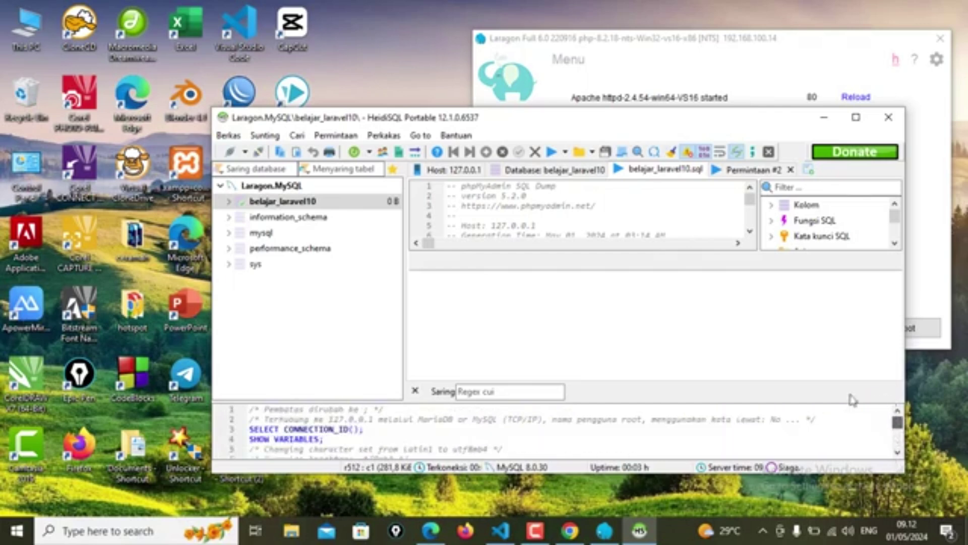
# Bring Chrome forward, go back to the Class list page and reload it.
pyautogui.click(569, 530)
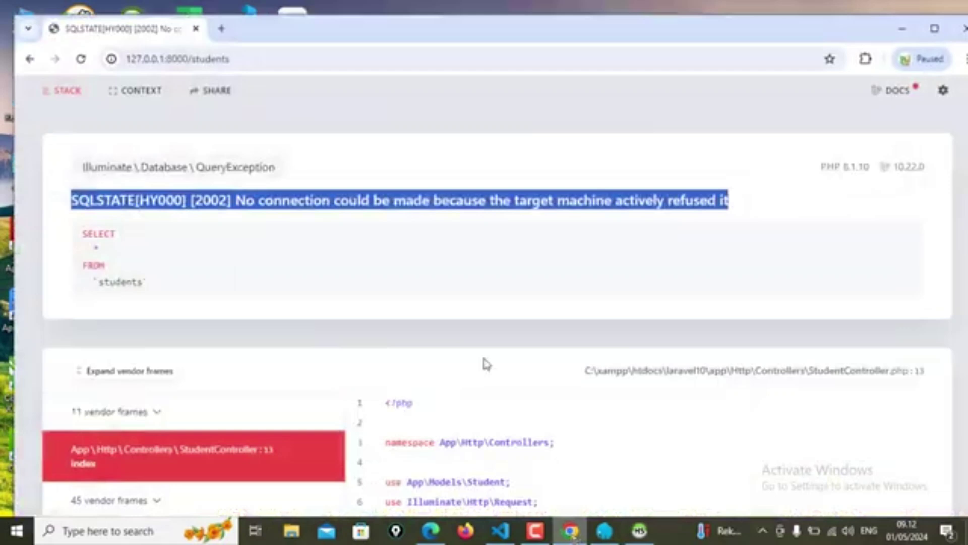
pyautogui.click(32, 61)
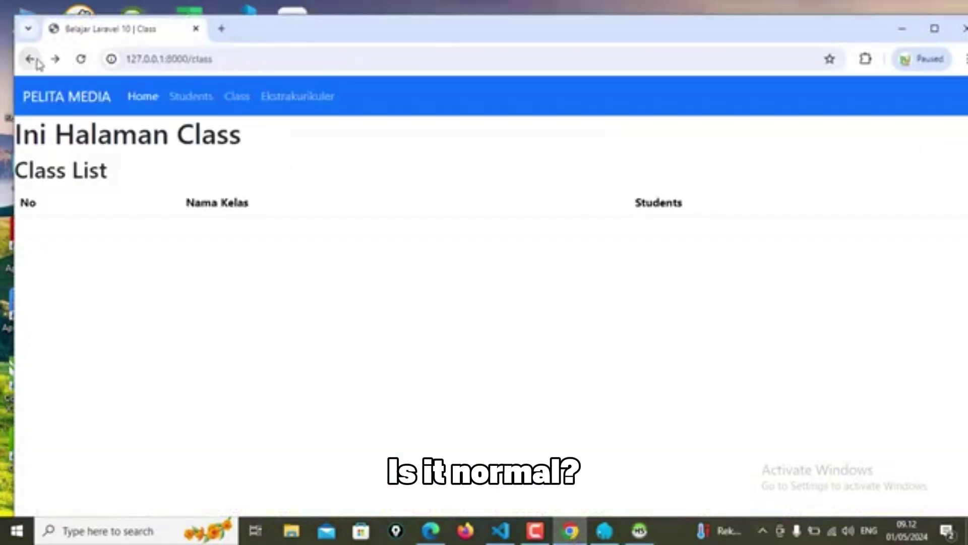
pyautogui.click(81, 60)
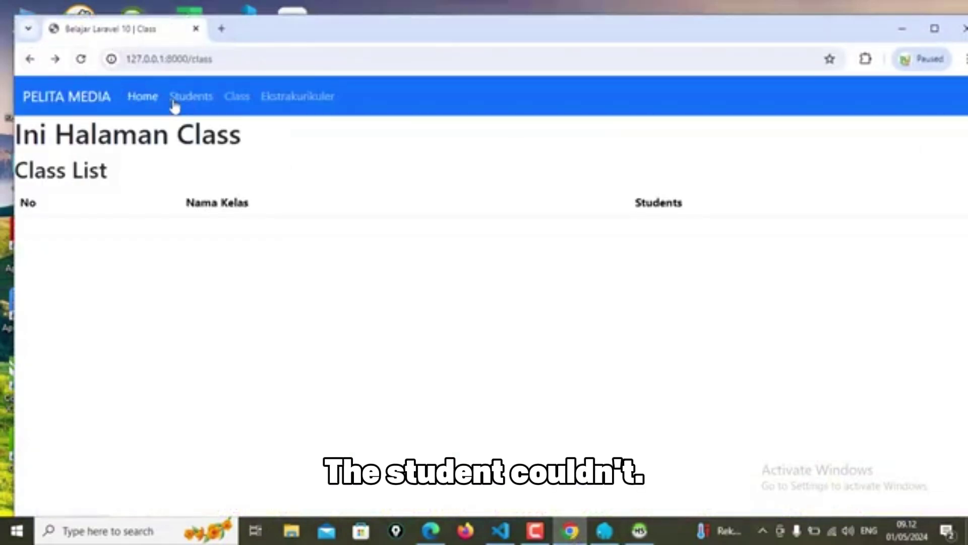
# Confirm the Students and Class pages load, selecting each table's header text.
pyautogui.click(190, 96)
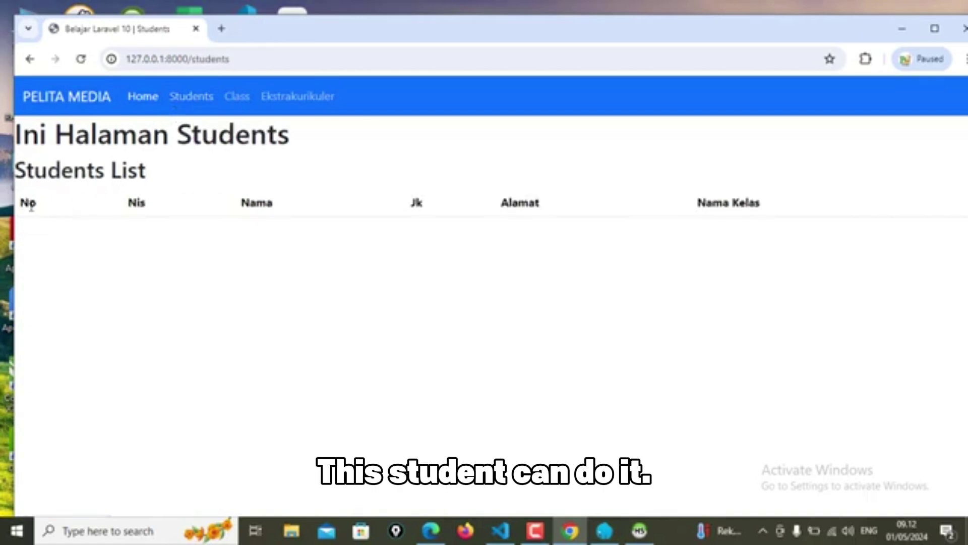
pyautogui.moveTo(18, 203); pyautogui.dragTo(780, 211)
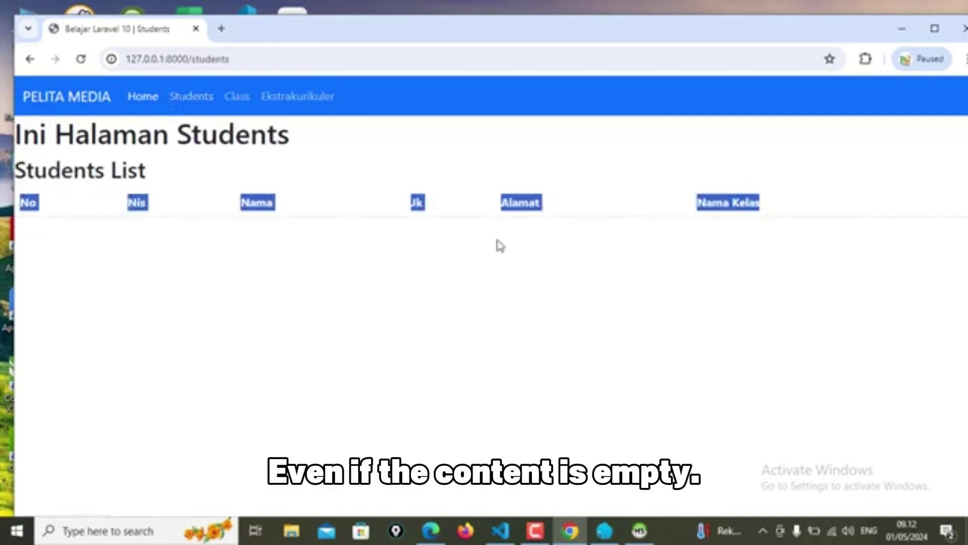
pyautogui.click(237, 96)
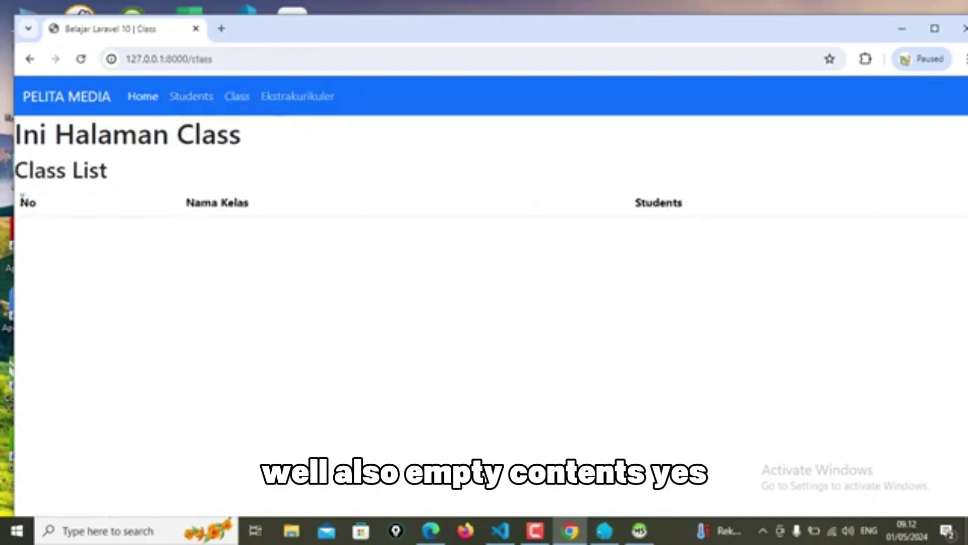
pyautogui.moveTo(18, 202); pyautogui.dragTo(751, 206)
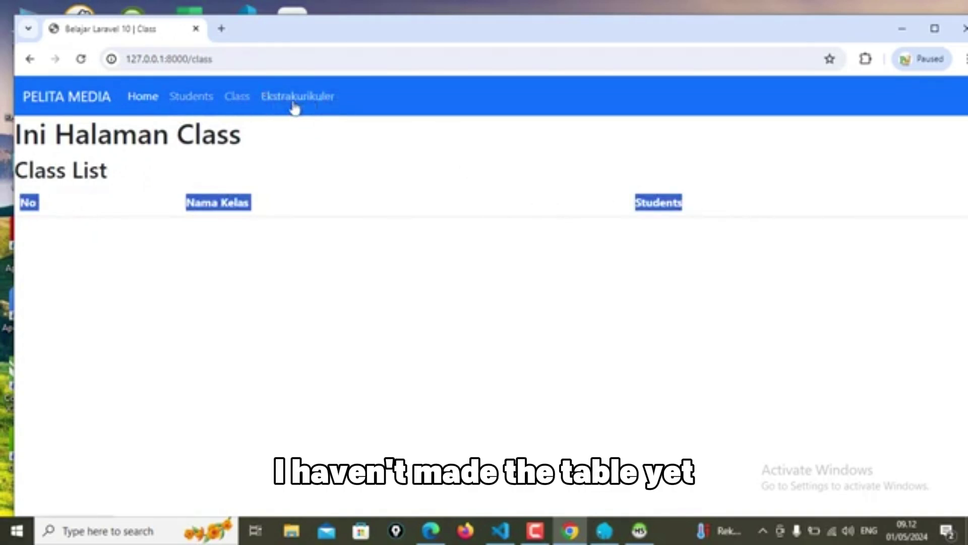
# Check Ekstrakurikuler, which reports the ekstrakuls table missing, then return to Students.
pyautogui.click(295, 98)
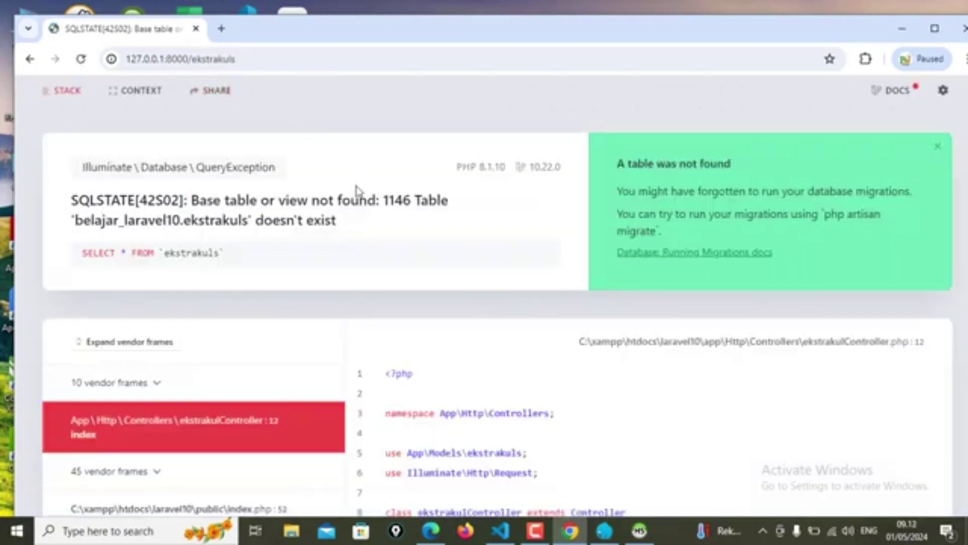
pyautogui.scroll(-5, 370, 217)
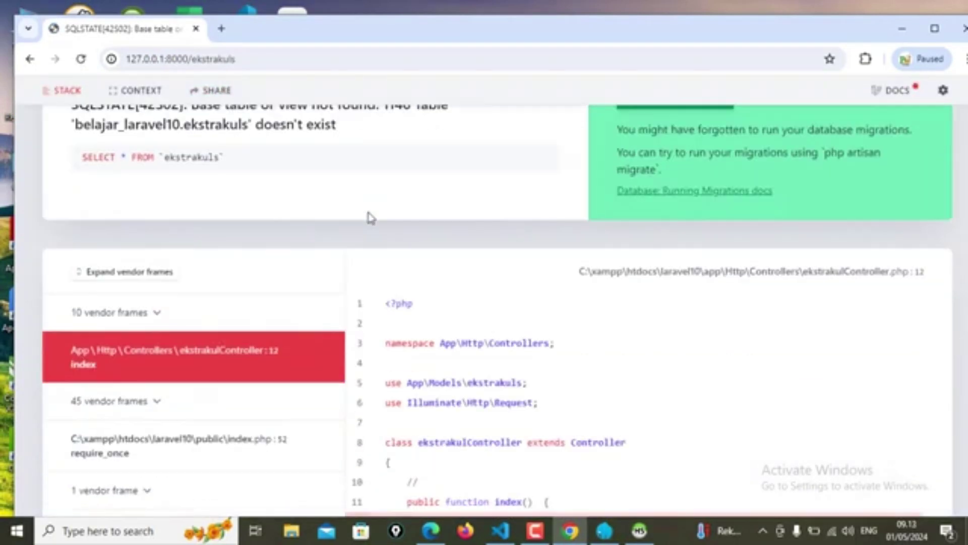
pyautogui.scroll(5, 370, 217)
pyautogui.click(29, 59)
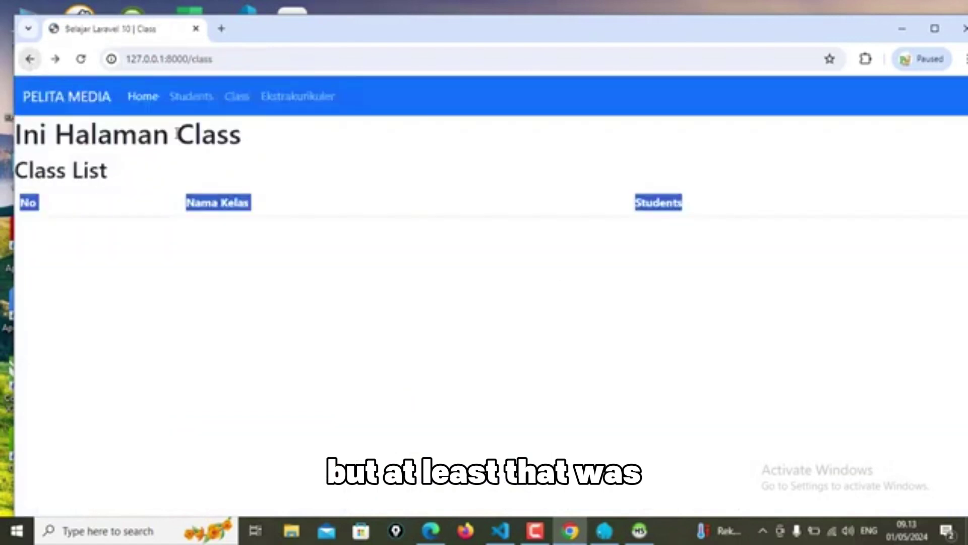
pyautogui.click(191, 96)
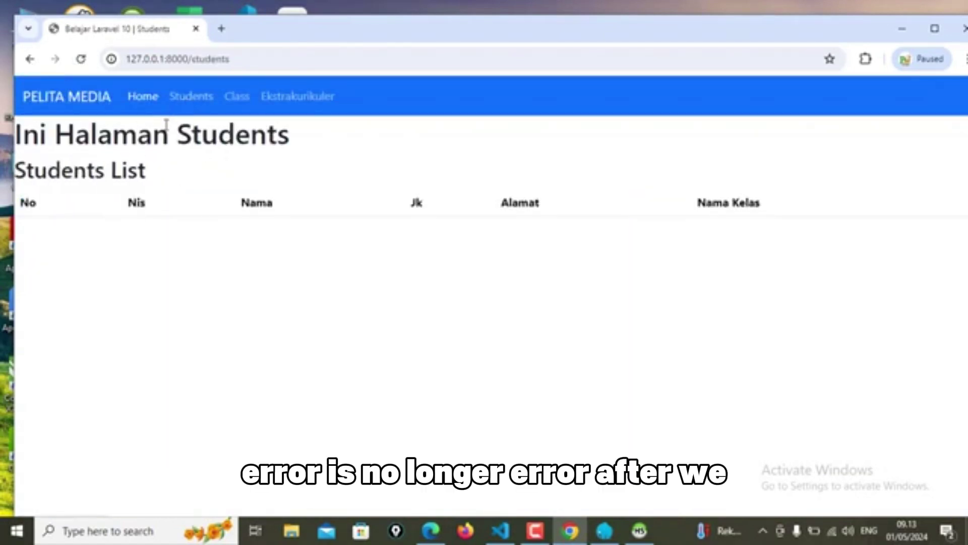